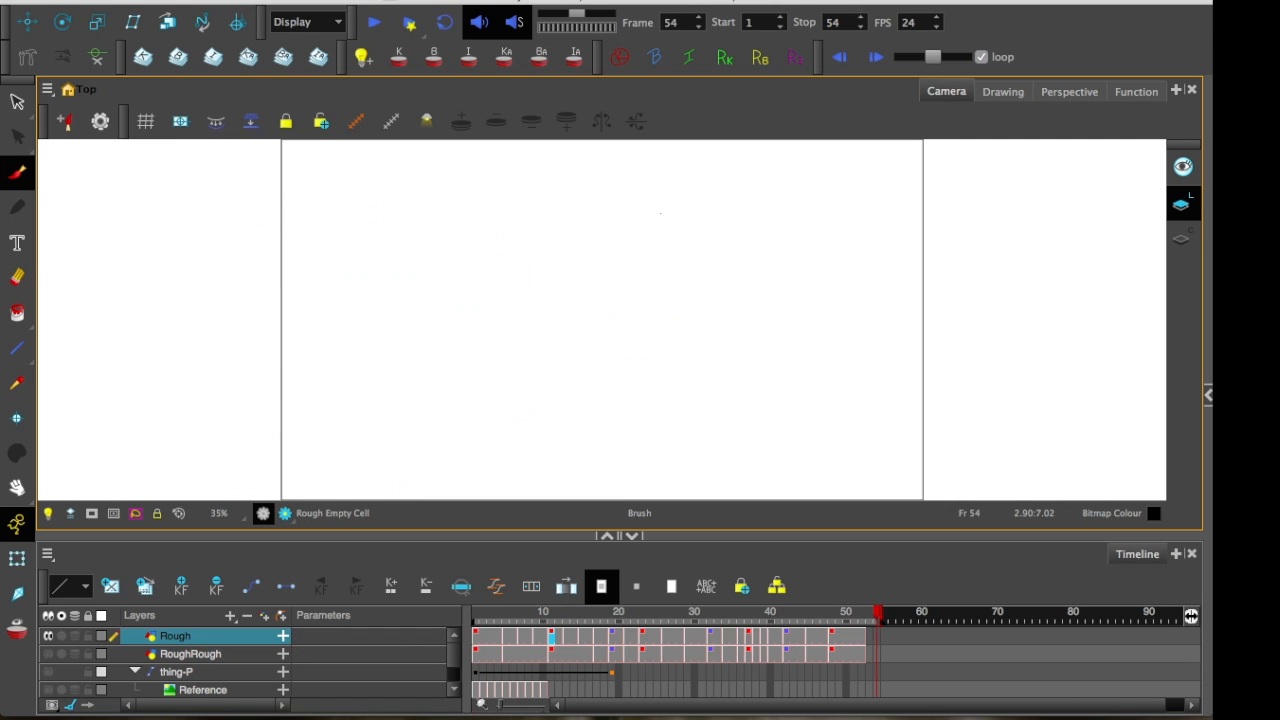
Play the Rough layer's animation and return to frame 1
key(Return)
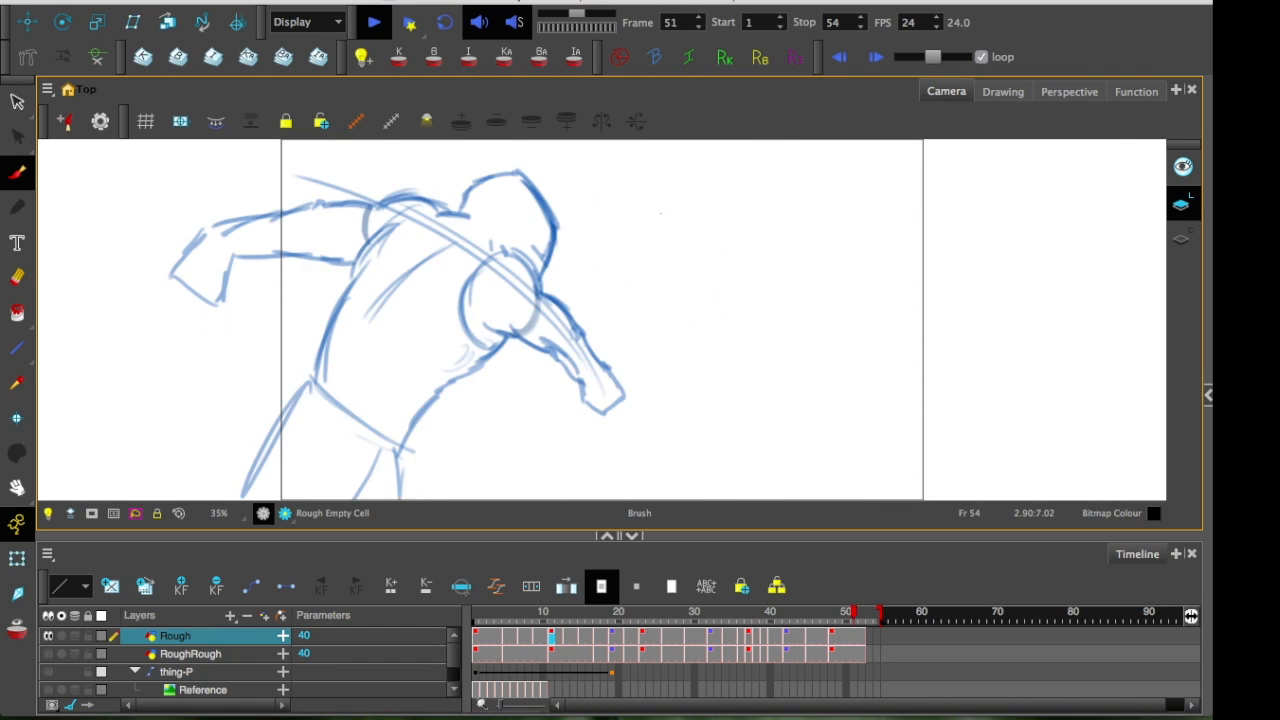
key(Return)
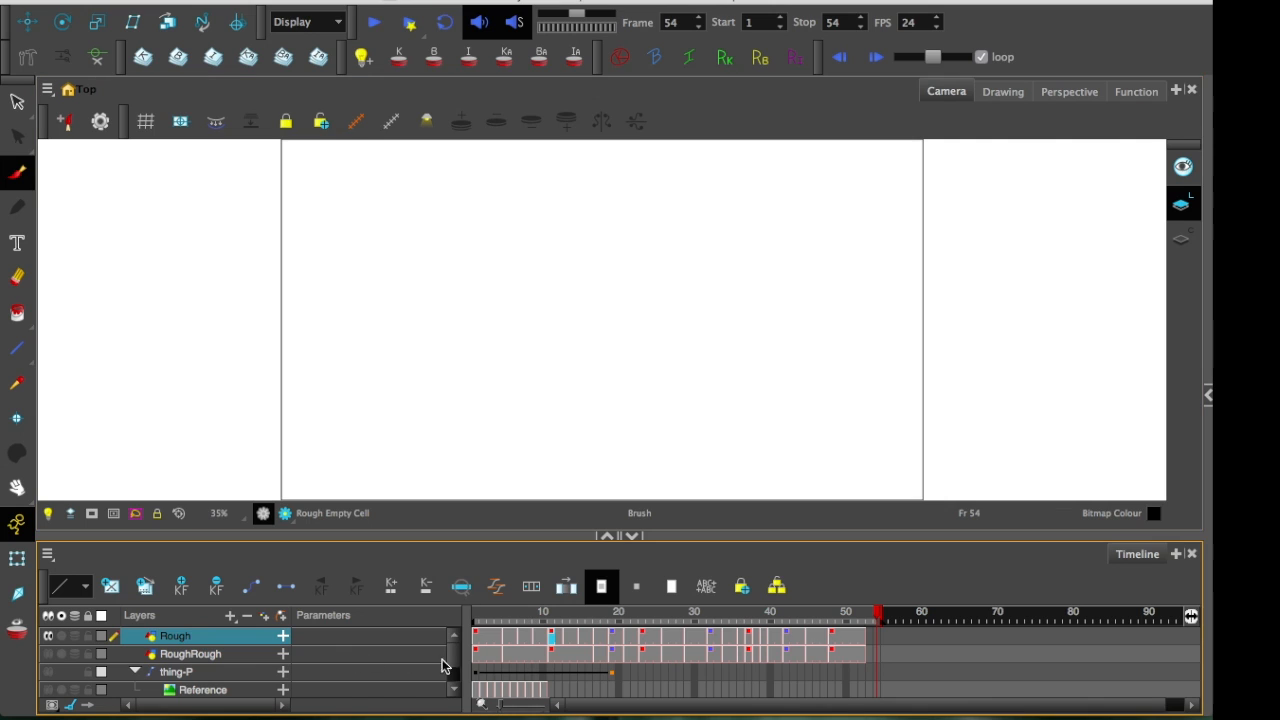
drag(527, 614, 478, 622)
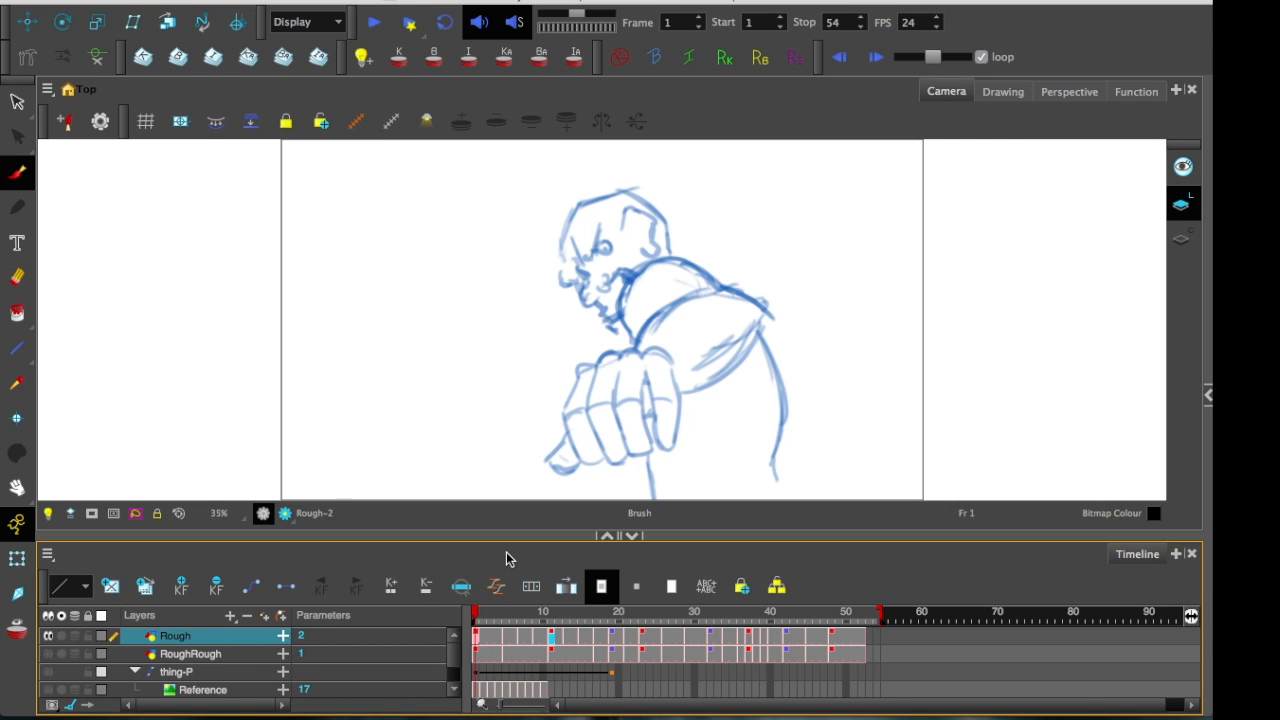
Hide the Rough layer, show the RoughRough layer and play its animation
click(481, 656)
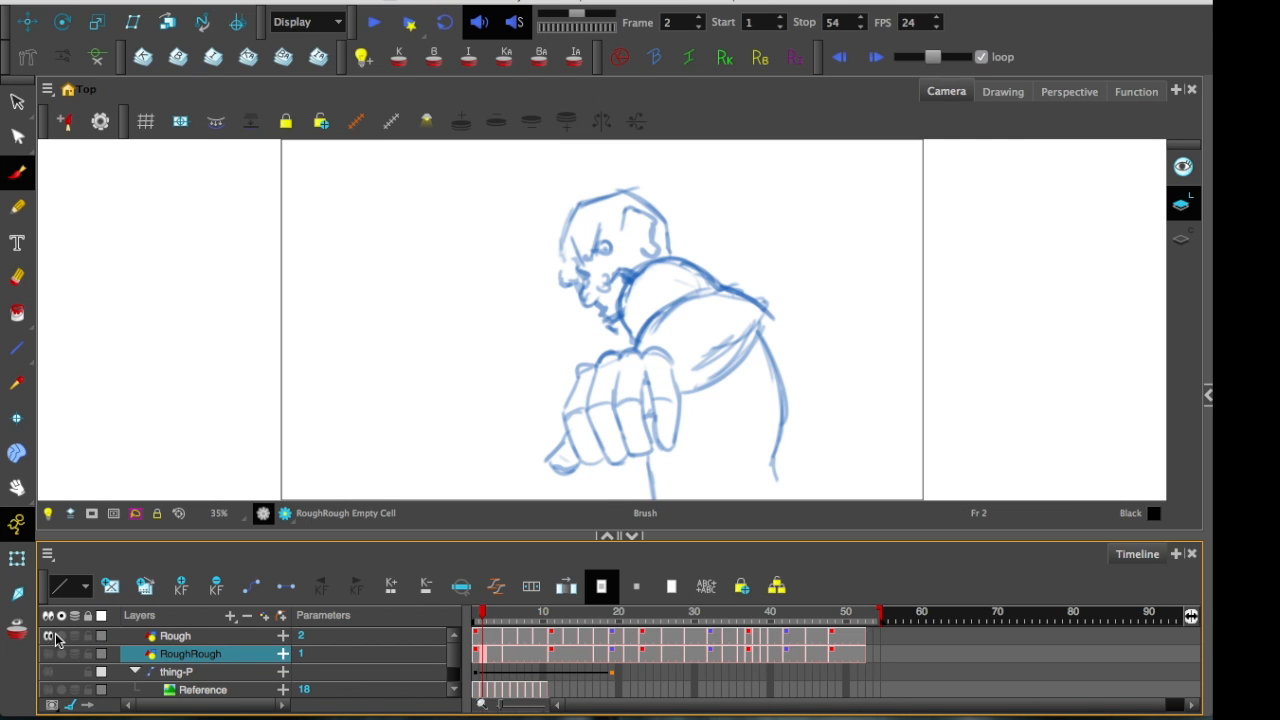
click(50, 637)
click(49, 653)
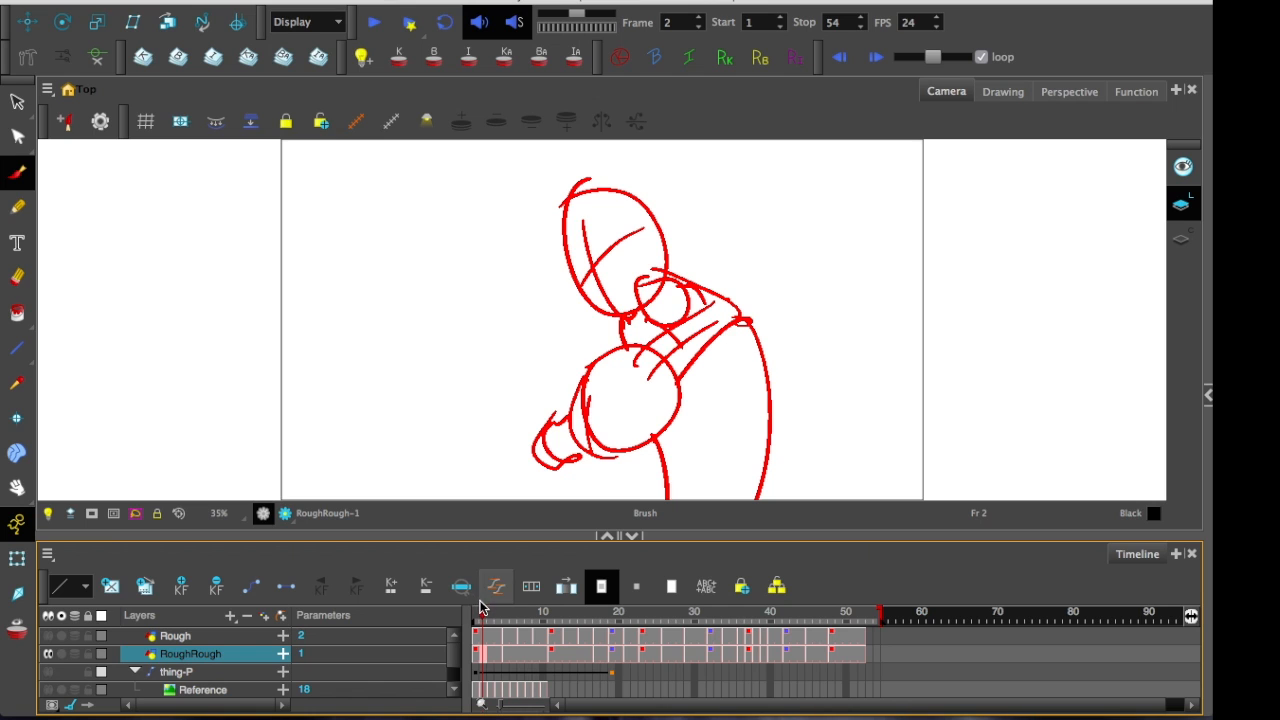
key(Return)
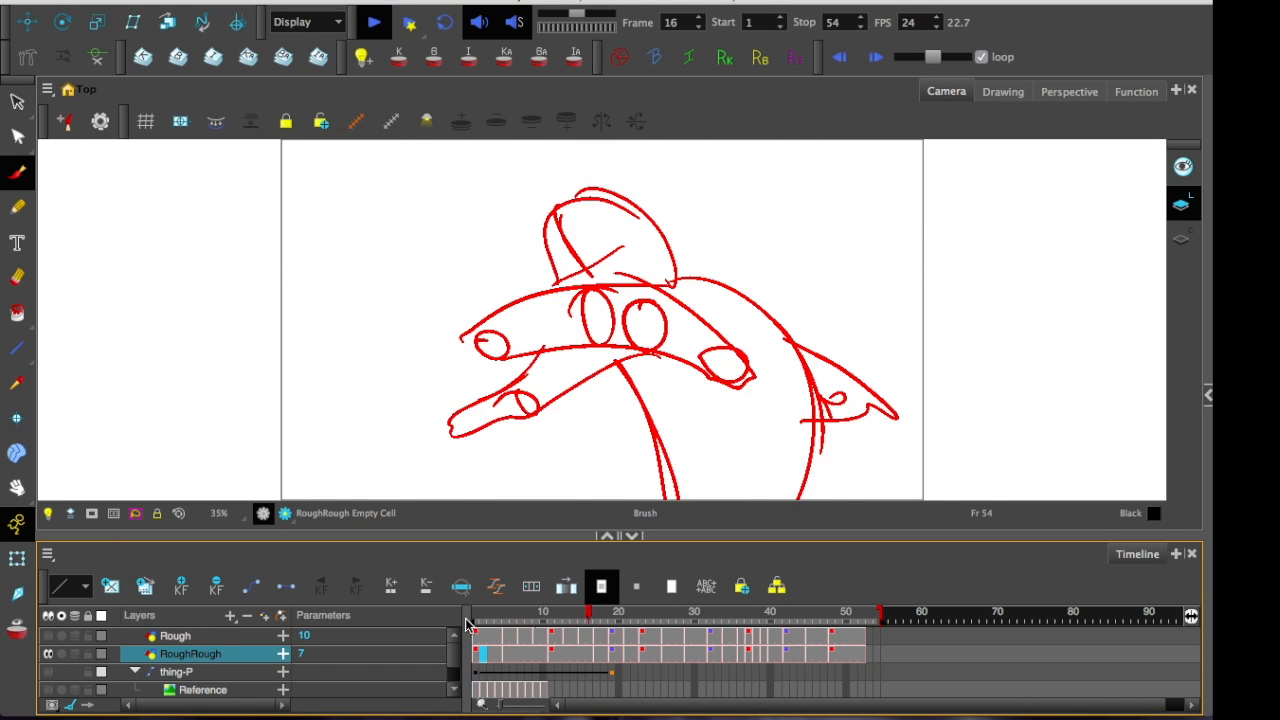
key(Return)
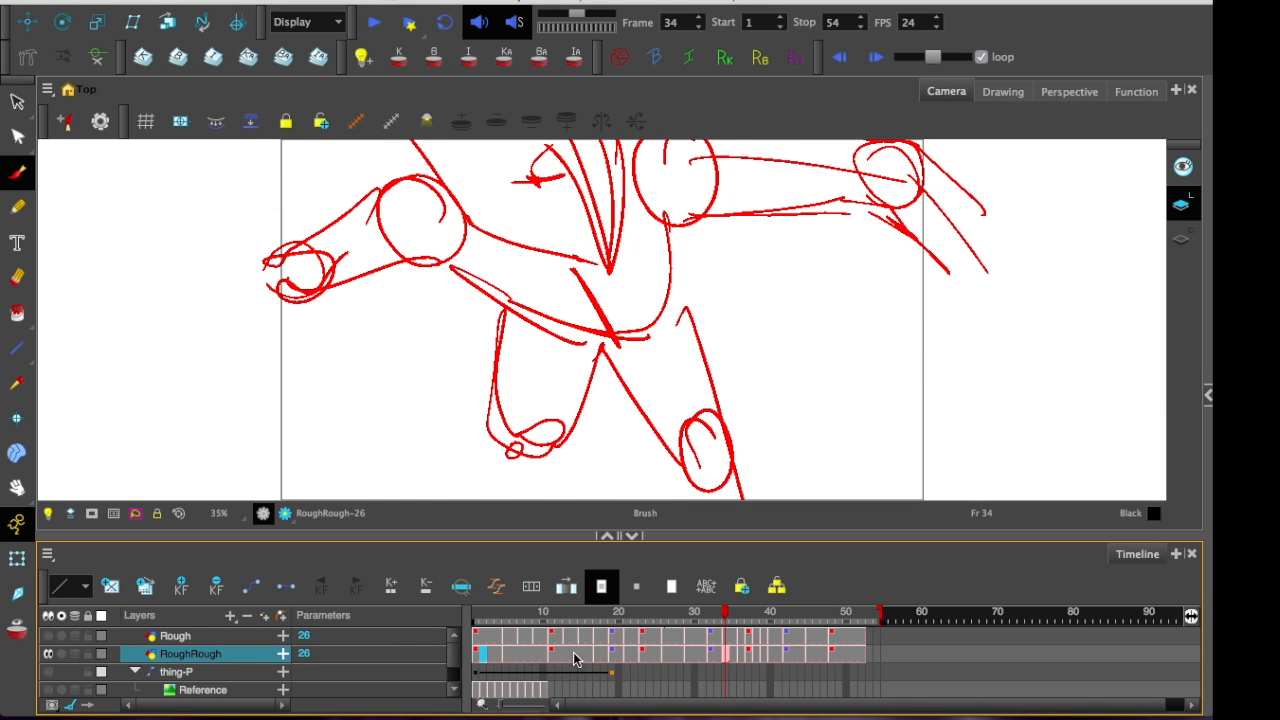
Replay the RoughRough layer's animation from the first frames
drag(507, 660, 586, 661)
click(485, 648)
key(Return)
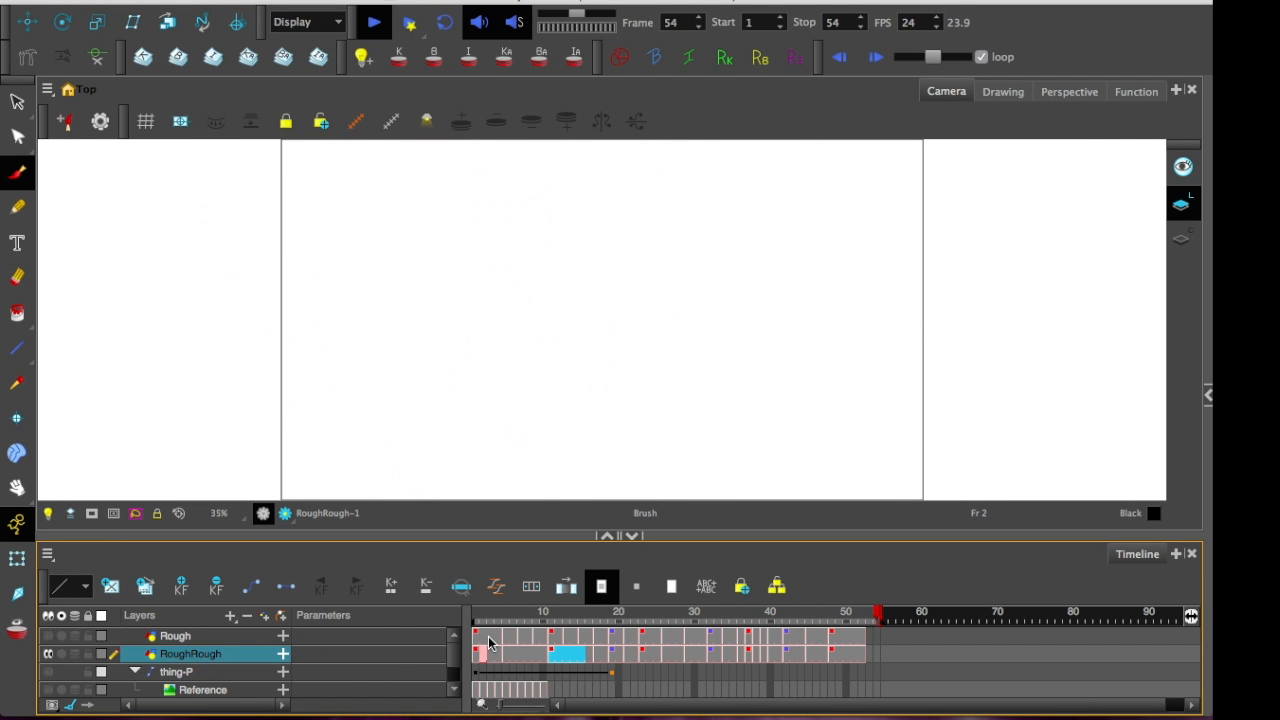
drag(502, 617, 476, 617)
key(Return)
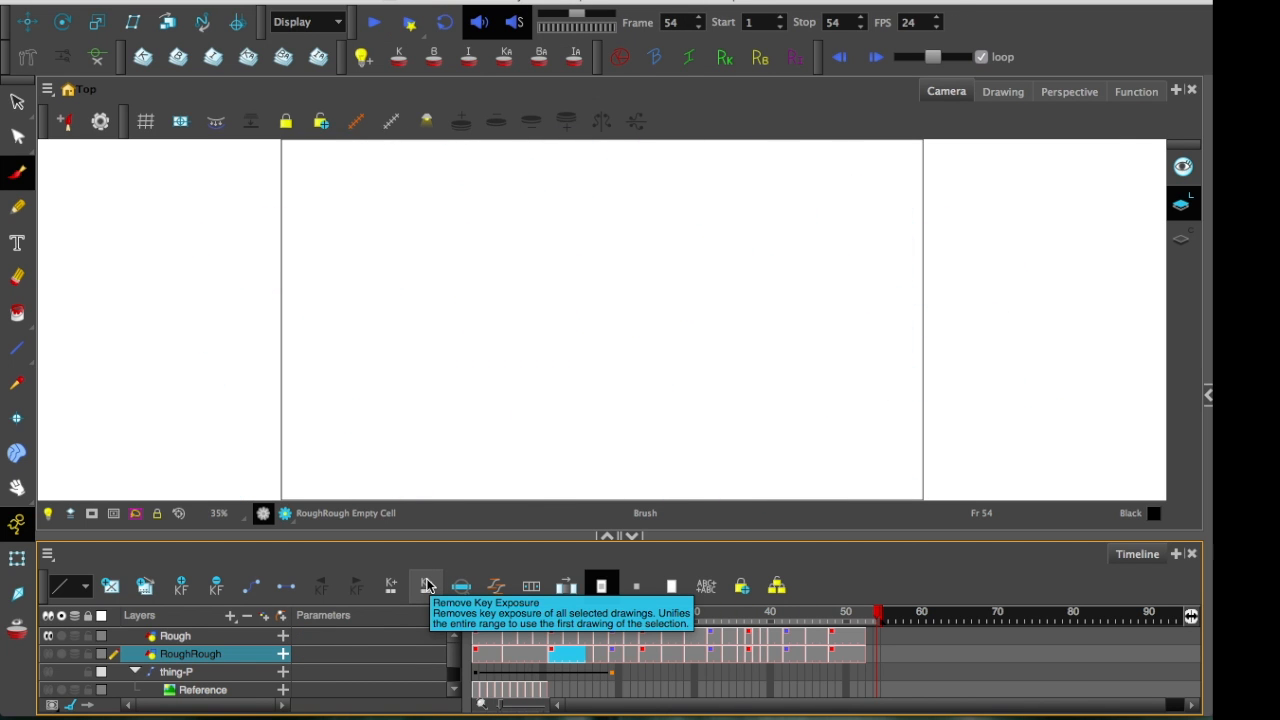
Examine the Rough layer's drawings and their exposures around frame 8
mouse_move(506, 615)
mouse_down()
mouse_move(487, 630)
mouse_move(528, 655)
mouse_up()
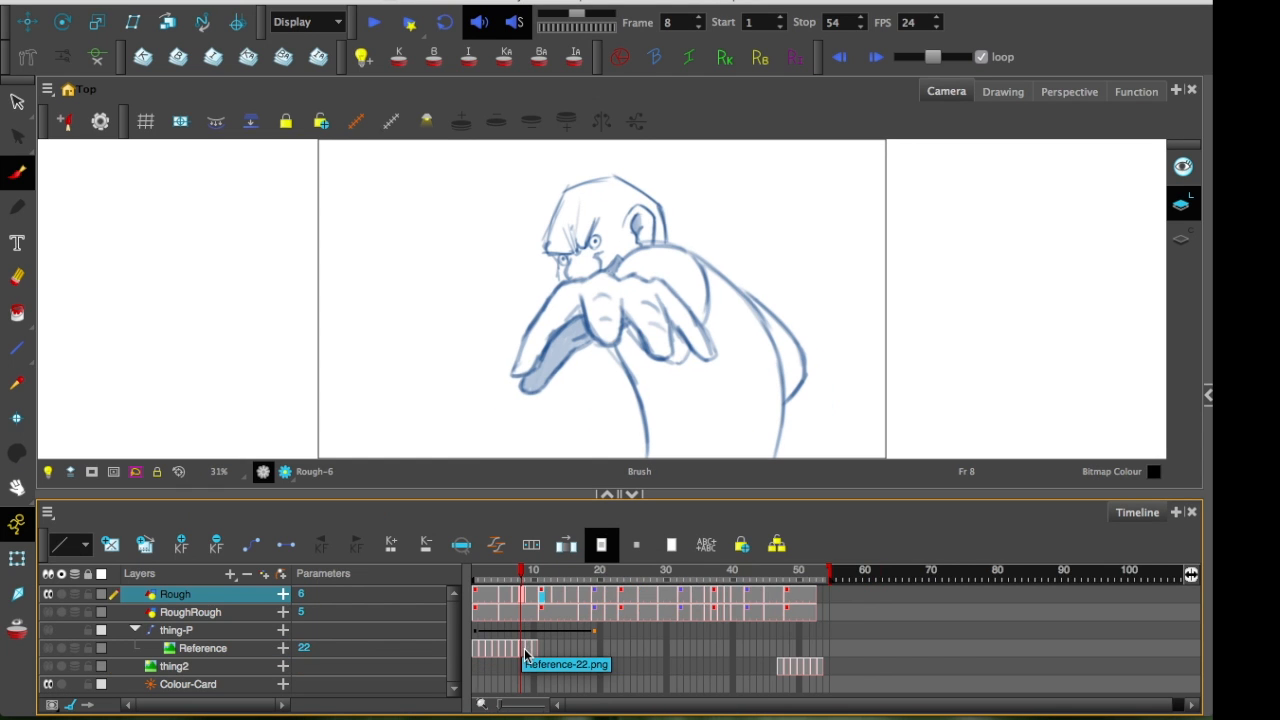
scroll(540, 650, up, 3)
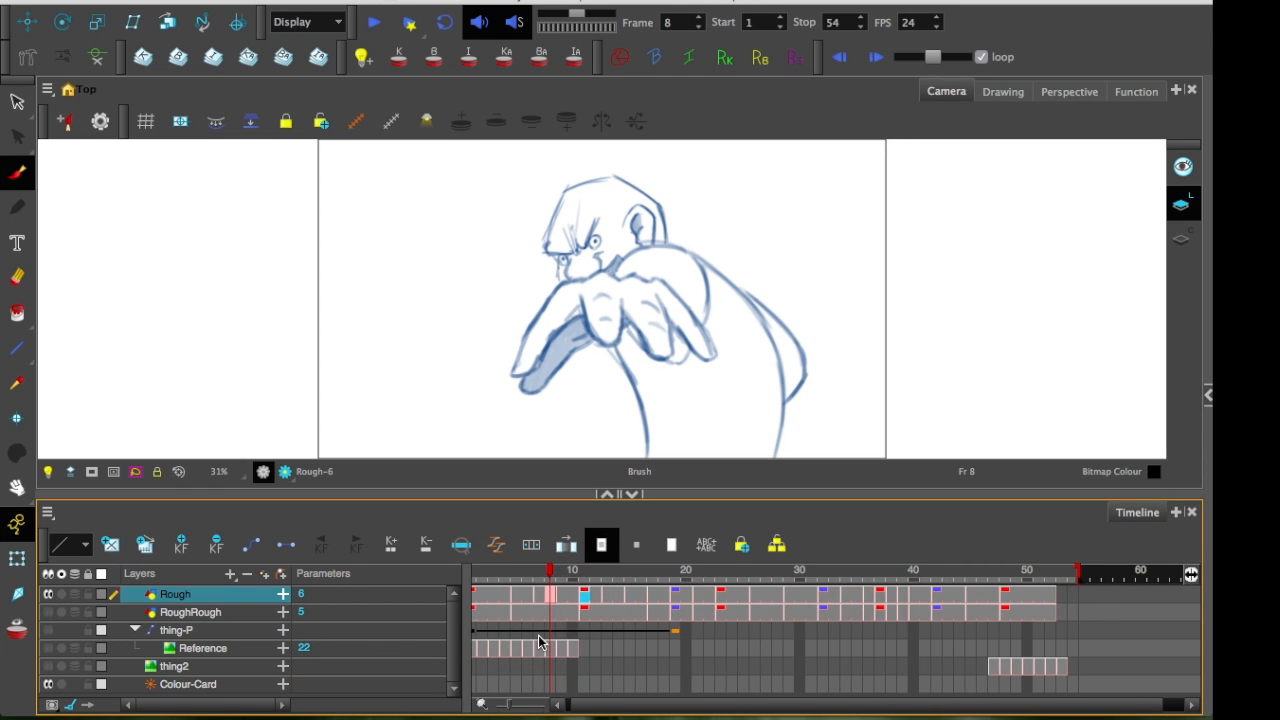
drag(590, 695, 551, 694)
mouse_move(527, 595)
mouse_down()
mouse_move(573, 603)
mouse_move(510, 597)
mouse_move(604, 593)
mouse_up()
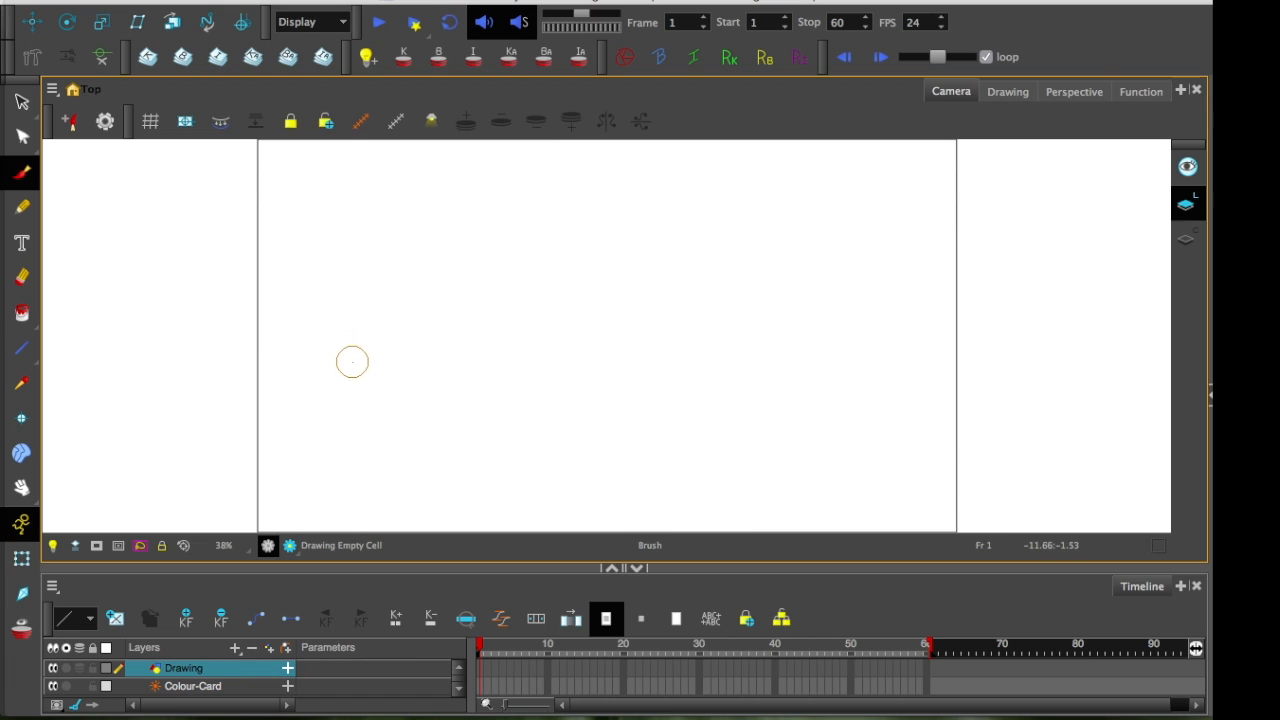
Draw a circle on frame 1 near the camera frame's left side and another on frame 3 at its right
mouse_move(334, 309)
mouse_down()
mouse_move(383, 322)
mouse_move(303, 351)
mouse_move(388, 335)
mouse_up()
key(period)
key(period)
key(period)
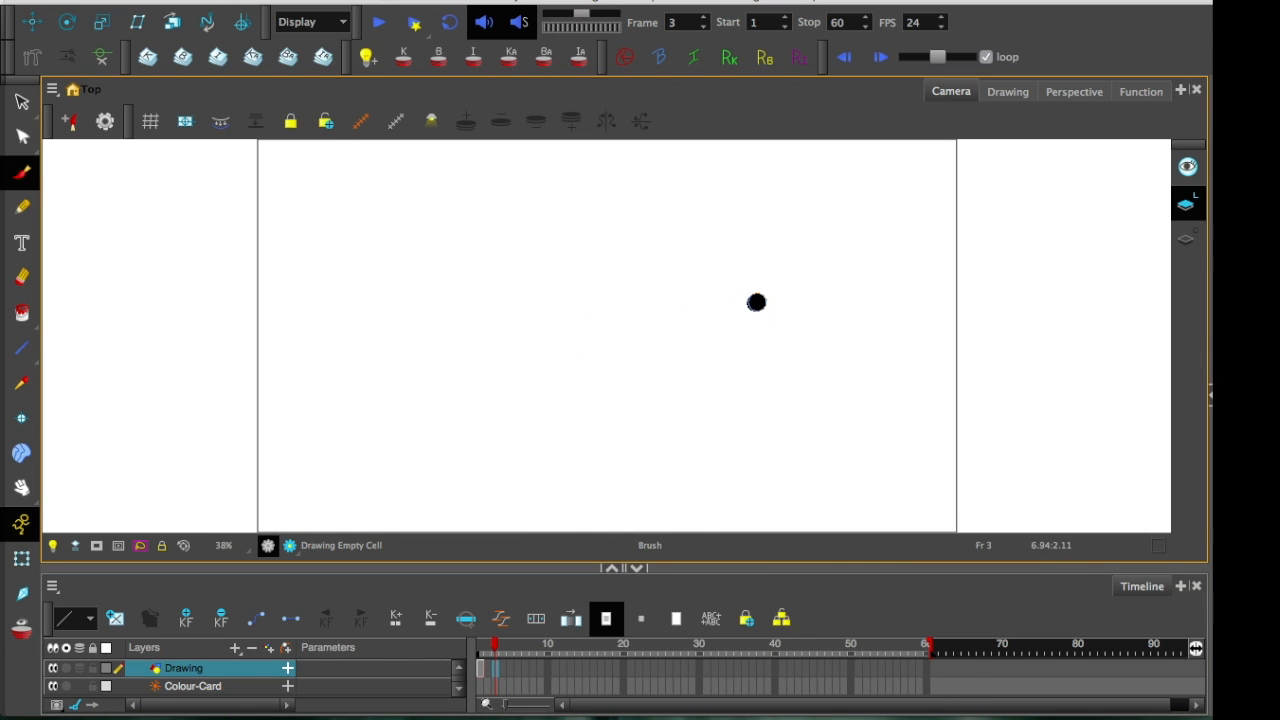
mouse_move(756, 302)
mouse_down()
mouse_move(790, 292)
mouse_move(800, 305)
mouse_up()
Turn on onion skin for the Drawing layer and draw an in-between circle on frame 2 midway between the two circles
key(comma)
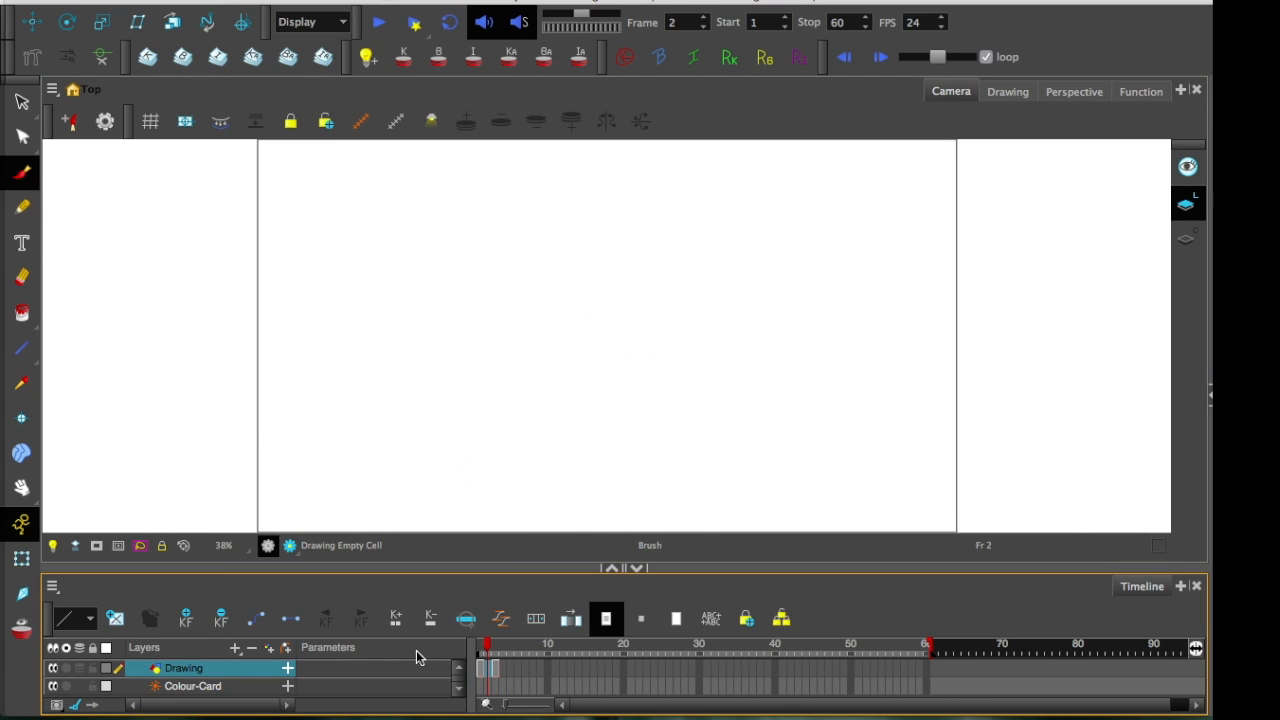
click(57, 672)
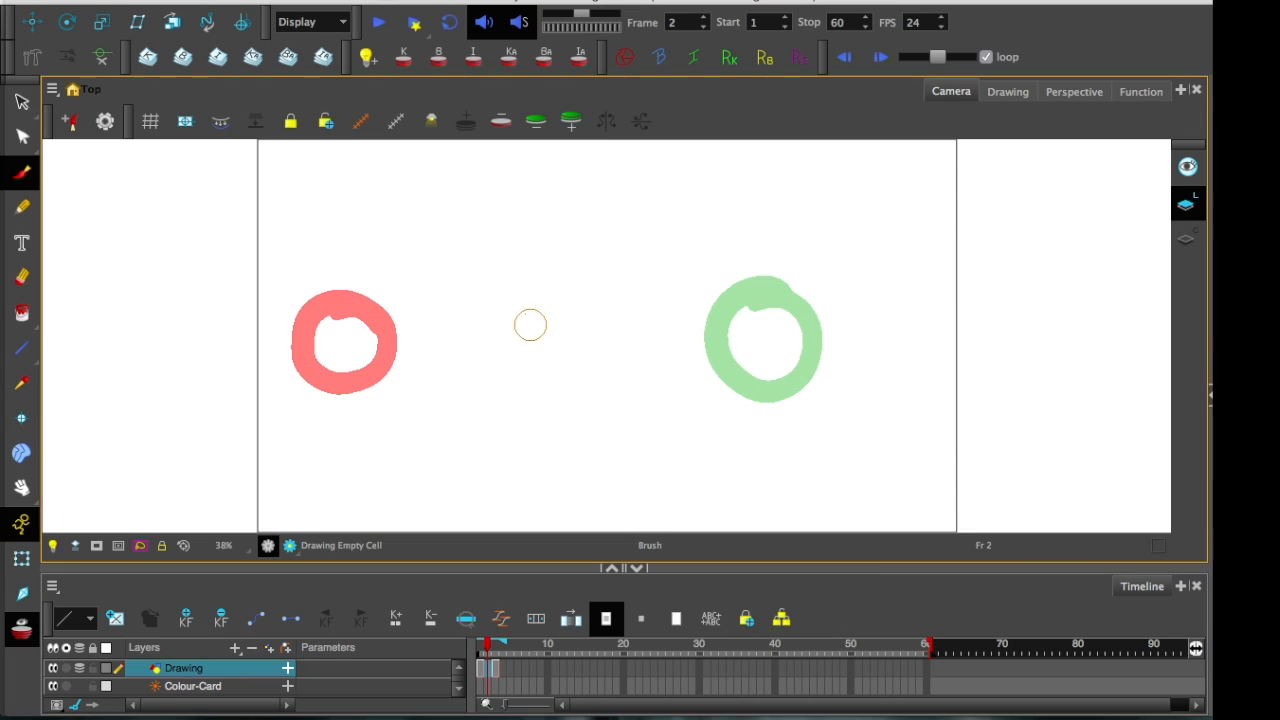
mouse_move(507, 305)
mouse_down()
mouse_move(594, 376)
mouse_move(508, 356)
mouse_move(560, 303)
mouse_up()
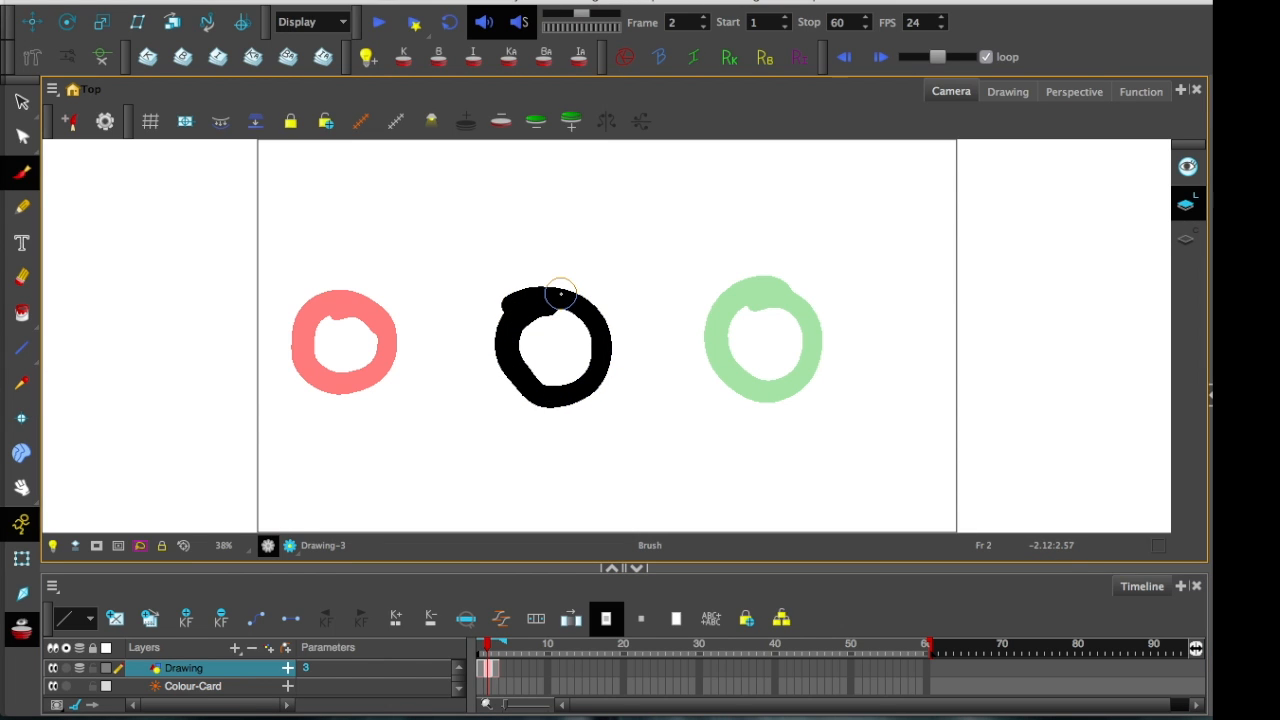
Move the final circle from frame 3 to frame 4 and draw another in-between circle on the cleared frame 3
click(491, 672)
drag(495, 676, 503, 673)
click(493, 676)
key(Delete)
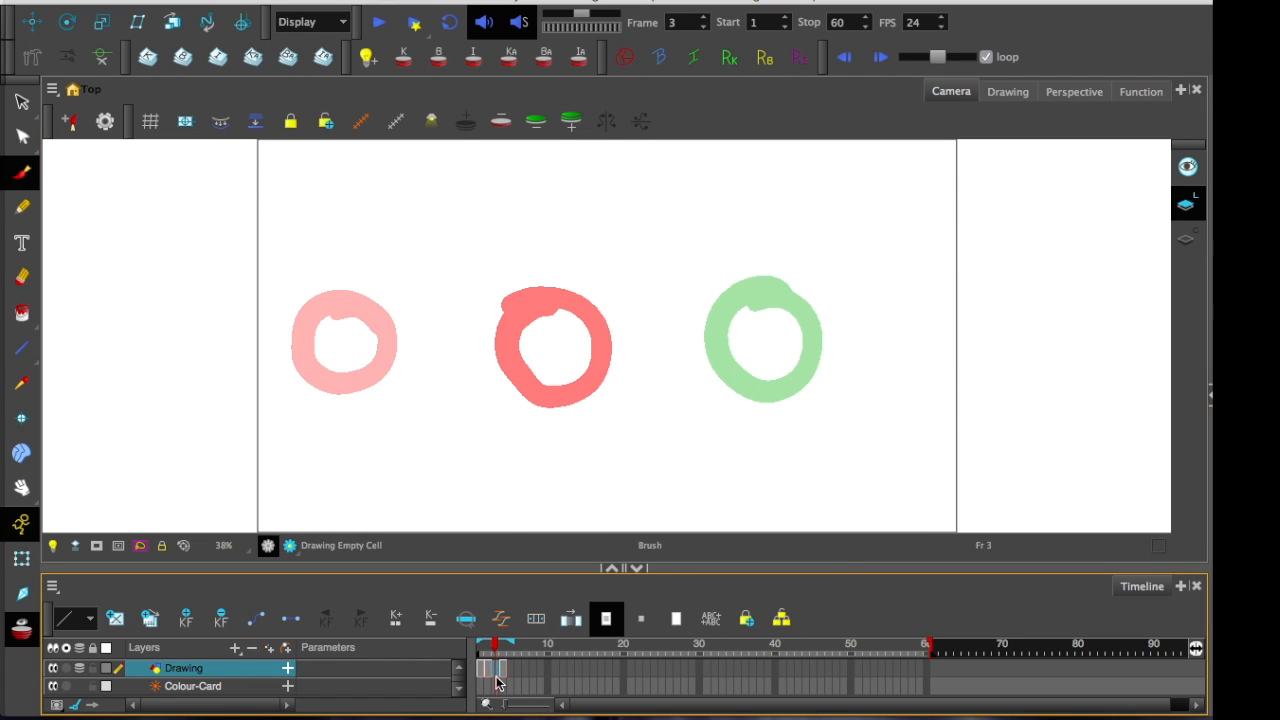
mouse_move(607, 307)
mouse_down()
mouse_move(690, 308)
mouse_move(706, 340)
mouse_move(615, 332)
mouse_move(659, 297)
mouse_up()
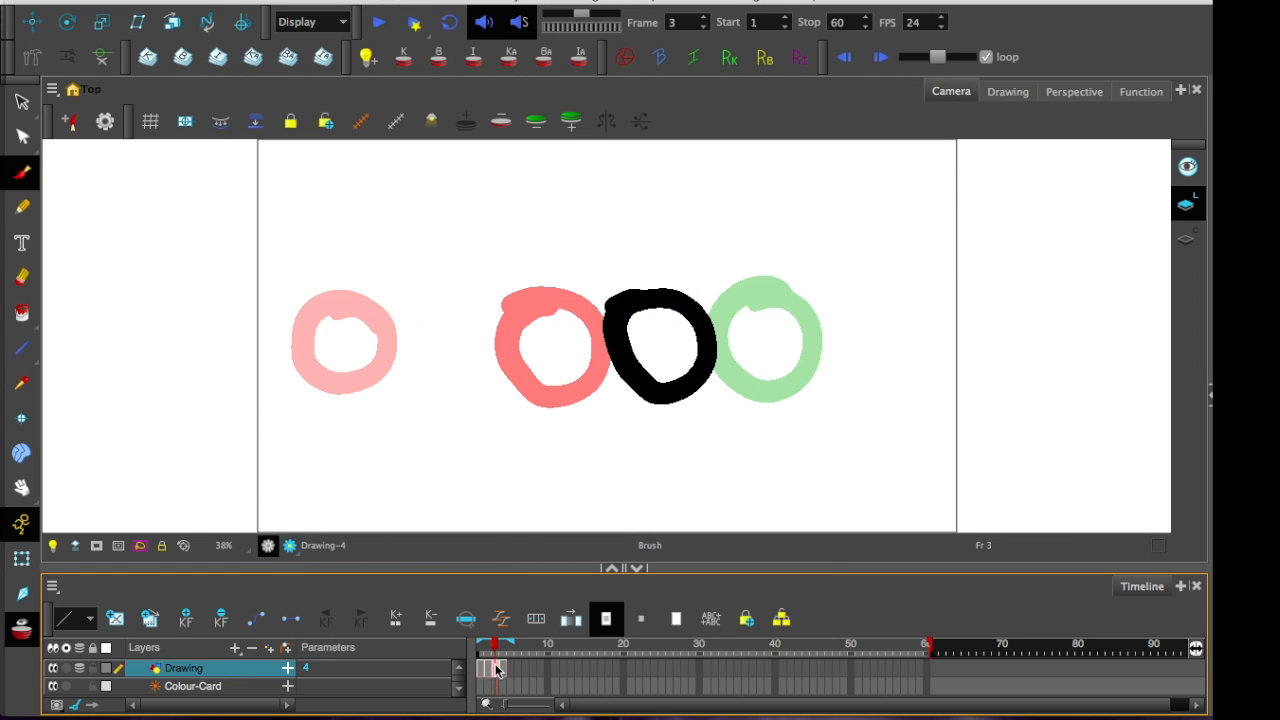
Push the final circle to frame 6 and draw in-between circles on frames 4 and 5, each spaced closer to it
click(503, 676)
key(Delete)
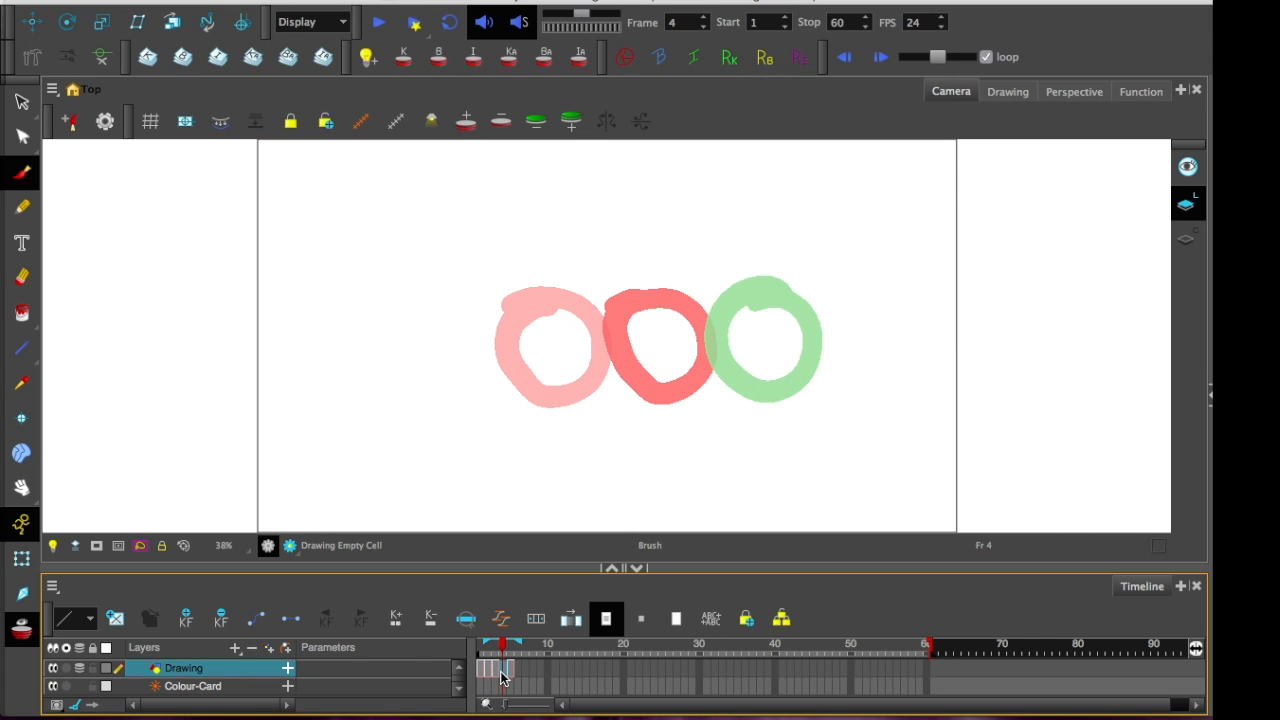
mouse_move(666, 296)
mouse_down()
mouse_move(735, 378)
mouse_move(672, 298)
mouse_move(705, 283)
mouse_up()
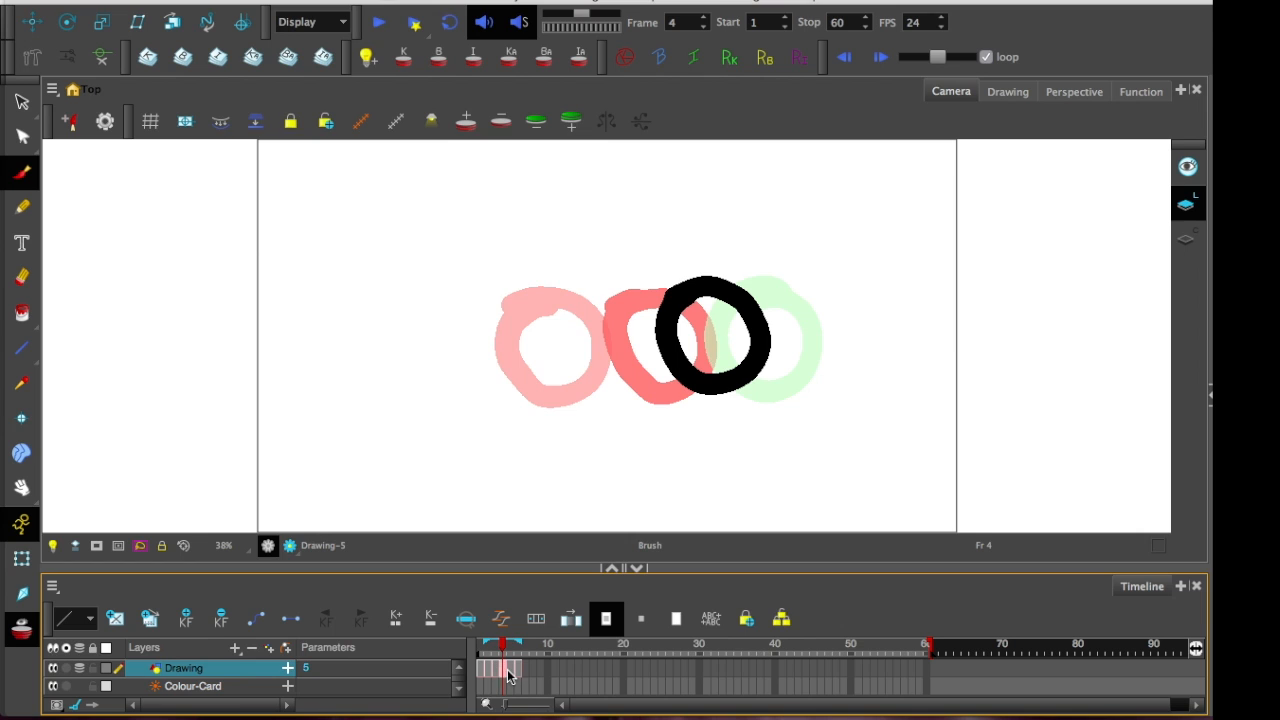
click(512, 670)
mouse_move(698, 308)
mouse_down()
mouse_move(786, 328)
mouse_move(703, 372)
mouse_move(706, 290)
mouse_up()
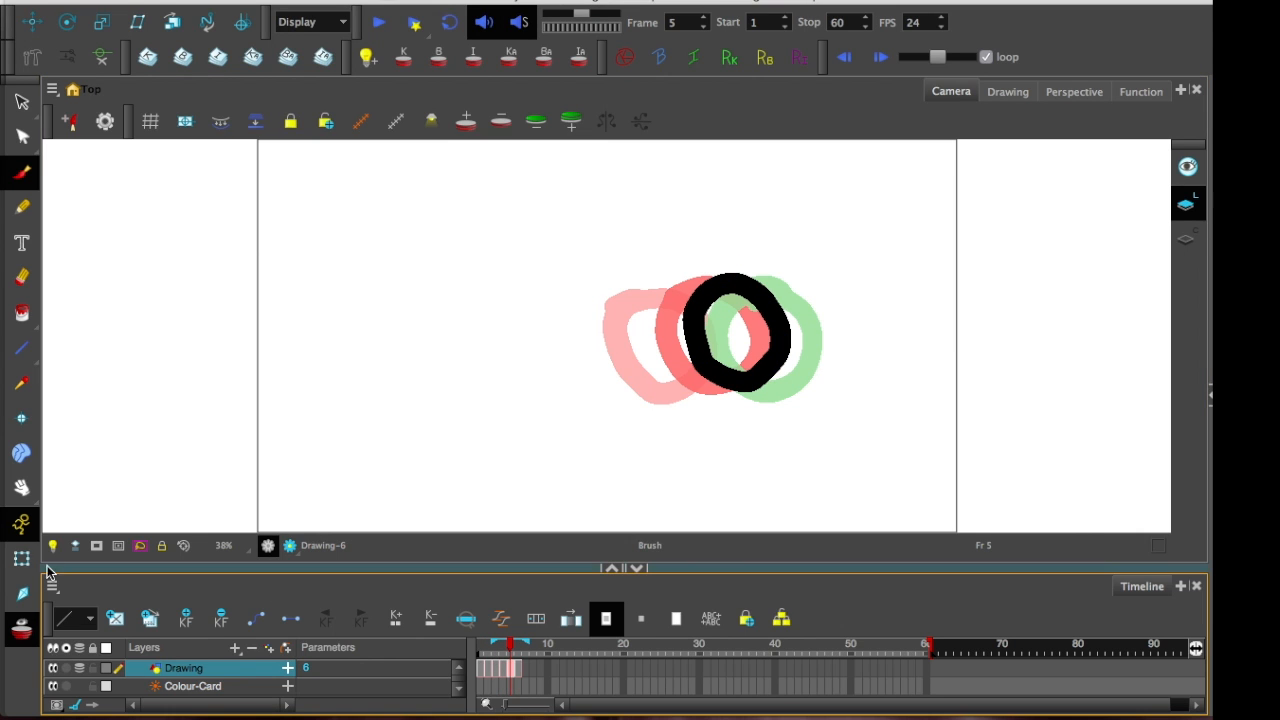
Play the circle animation and scrub through its frames to check the spacing
key(Return)
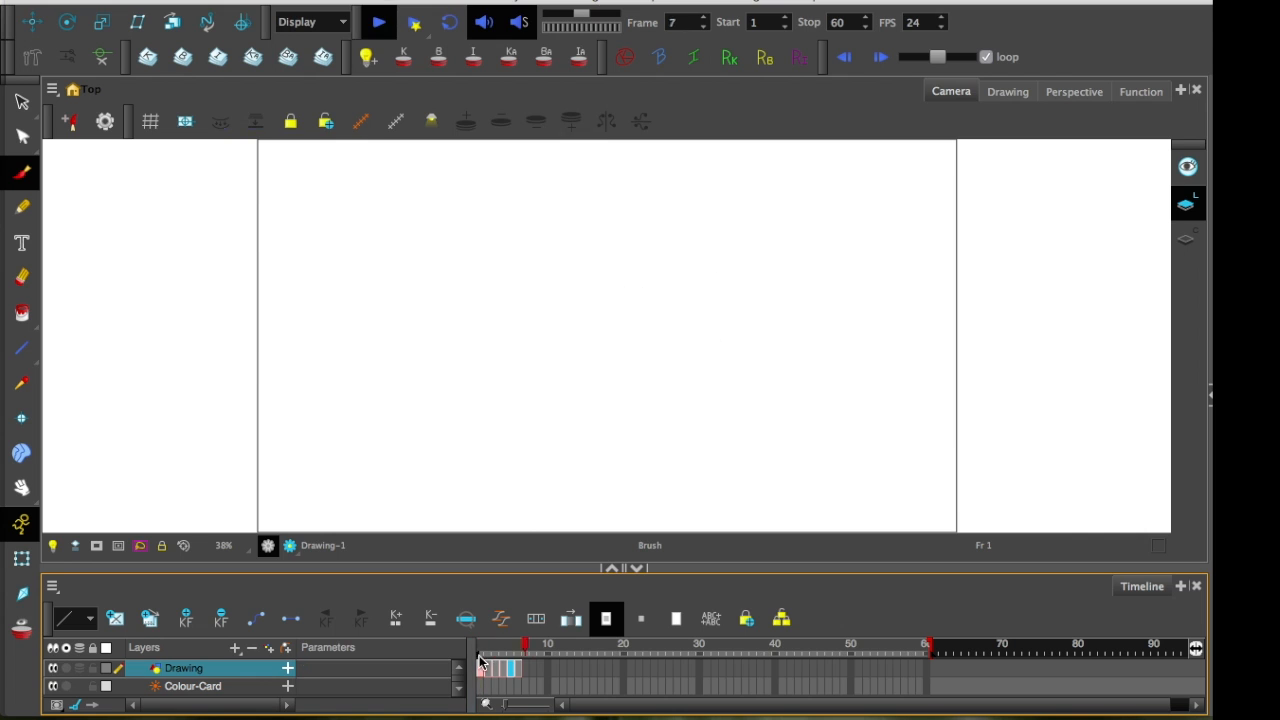
mouse_move(483, 648)
mouse_down()
mouse_move(511, 662)
mouse_move(486, 672)
mouse_move(517, 680)
mouse_up()
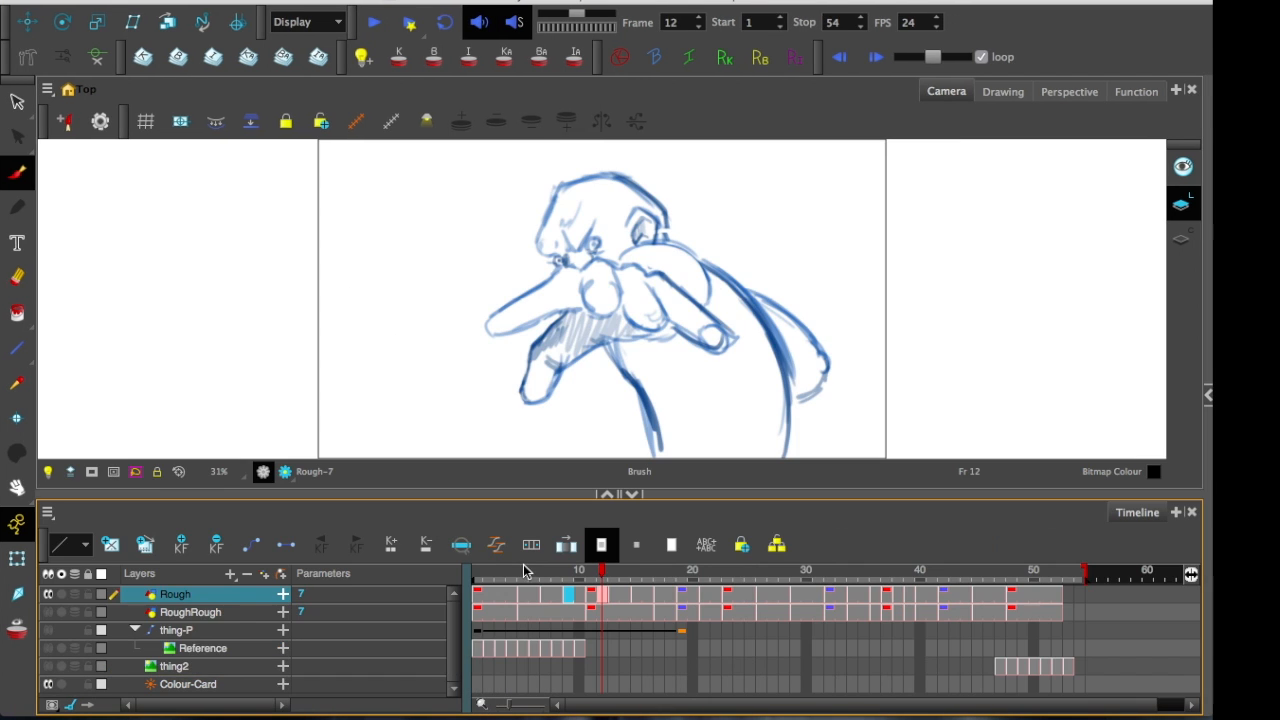
Scrub the Rough layer from frame 12 to frame 22 and back to frame 19 to examine the punch drawings
mouse_move(566, 600)
mouse_down()
mouse_move(529, 600)
mouse_move(602, 610)
mouse_up()
mouse_move(602, 578)
mouse_down()
mouse_move(650, 595)
mouse_move(612, 603)
mouse_move(652, 603)
mouse_move(610, 603)
mouse_move(703, 606)
mouse_up()
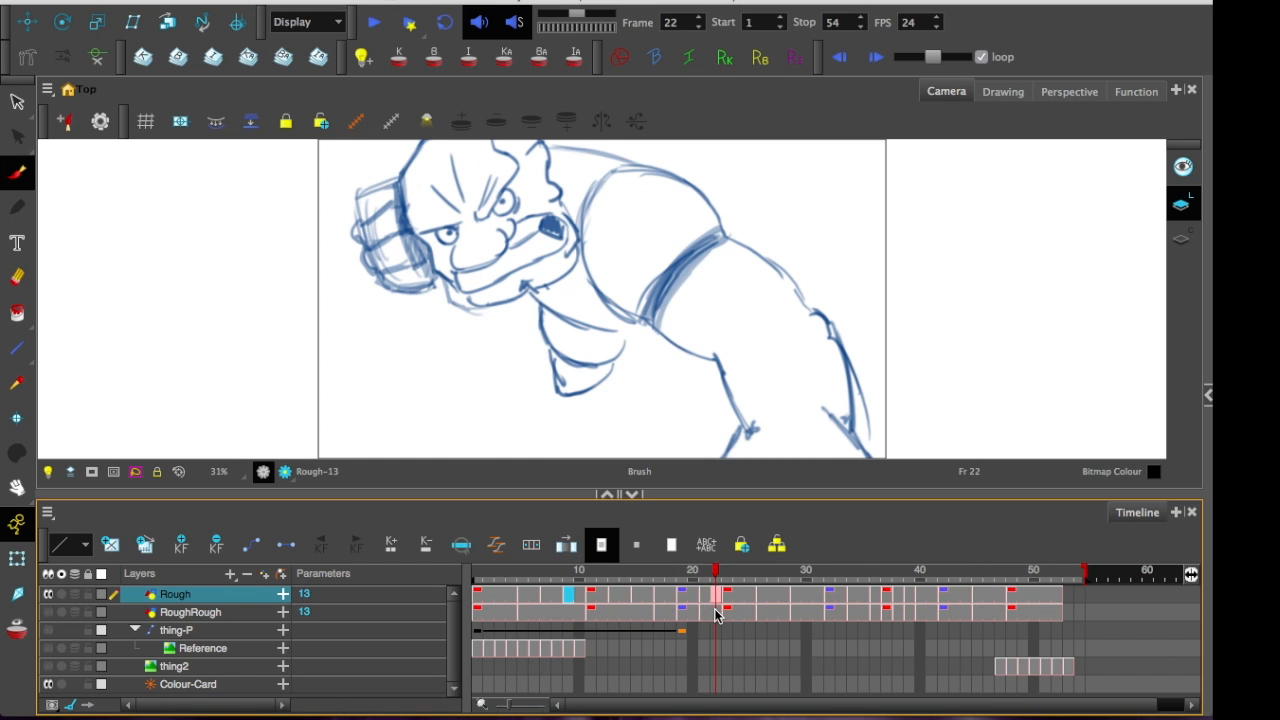
mouse_move(667, 578)
mouse_down()
mouse_move(796, 582)
mouse_move(838, 598)
mouse_move(698, 615)
mouse_move(669, 606)
mouse_up()
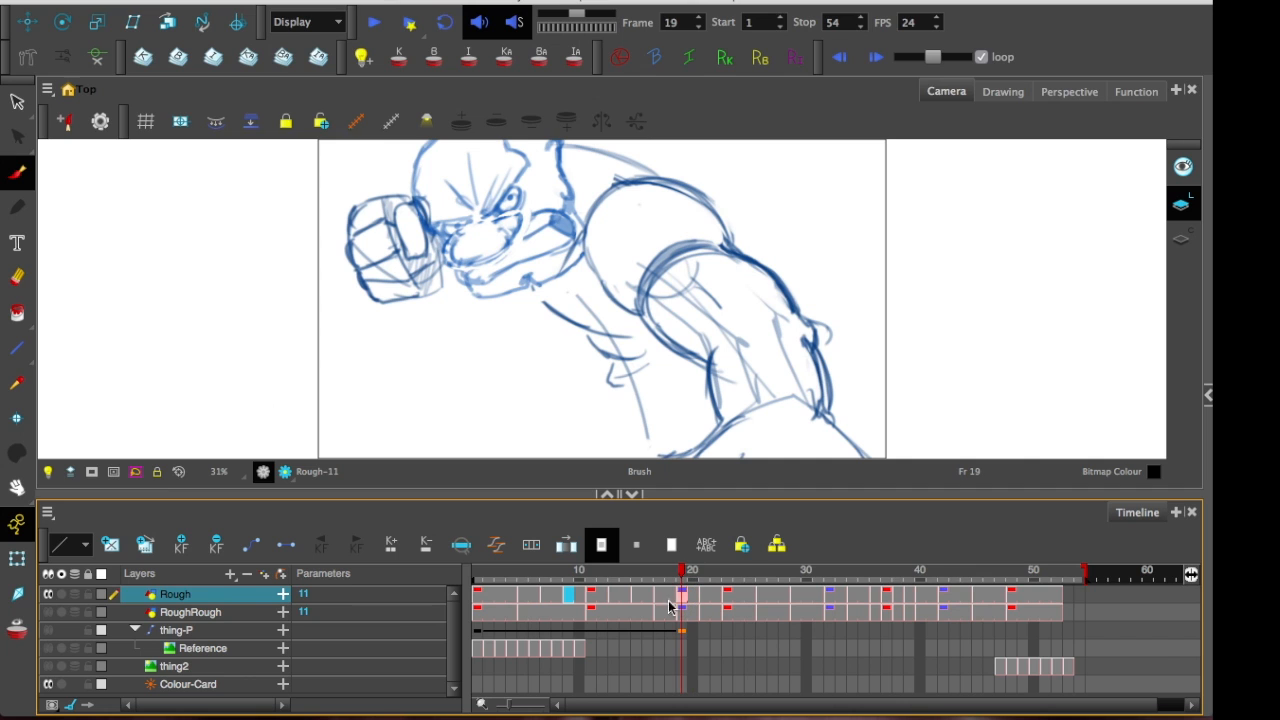
Compare the Rough layer's key drawing at frame 11 with the breakdown at frame 19 and the in-betweens around them
click(591, 595)
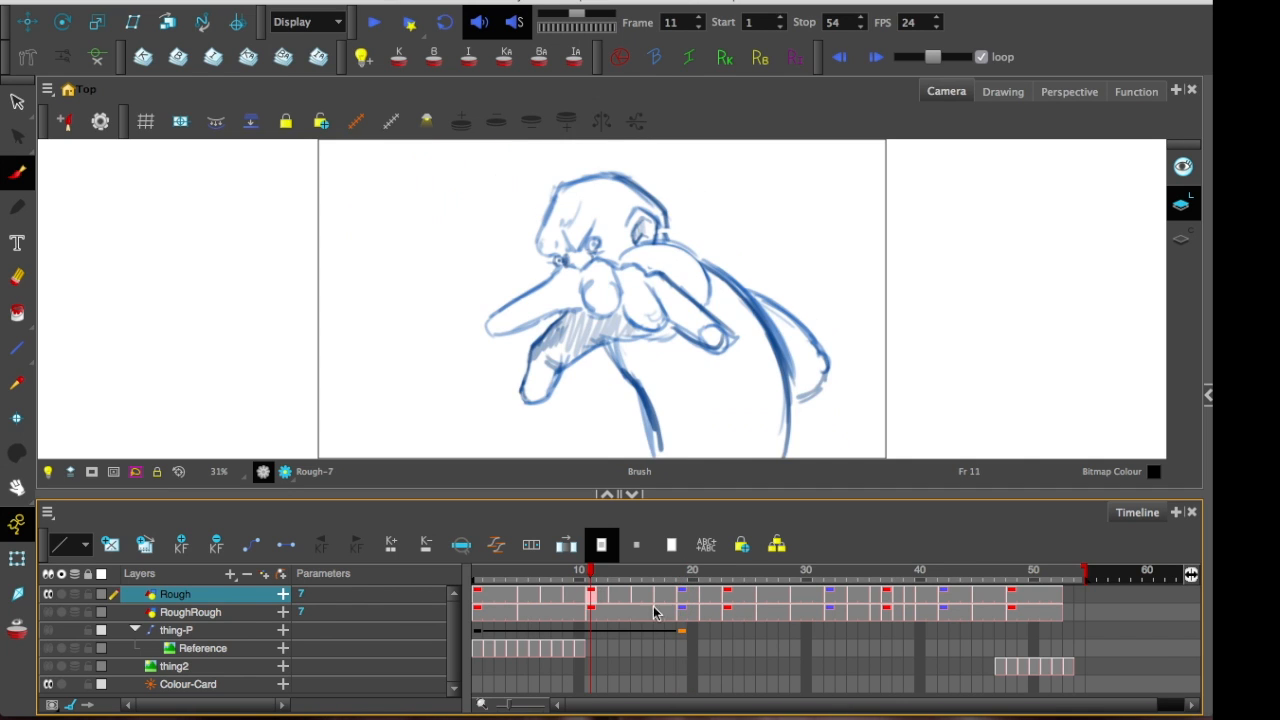
drag(727, 597, 683, 597)
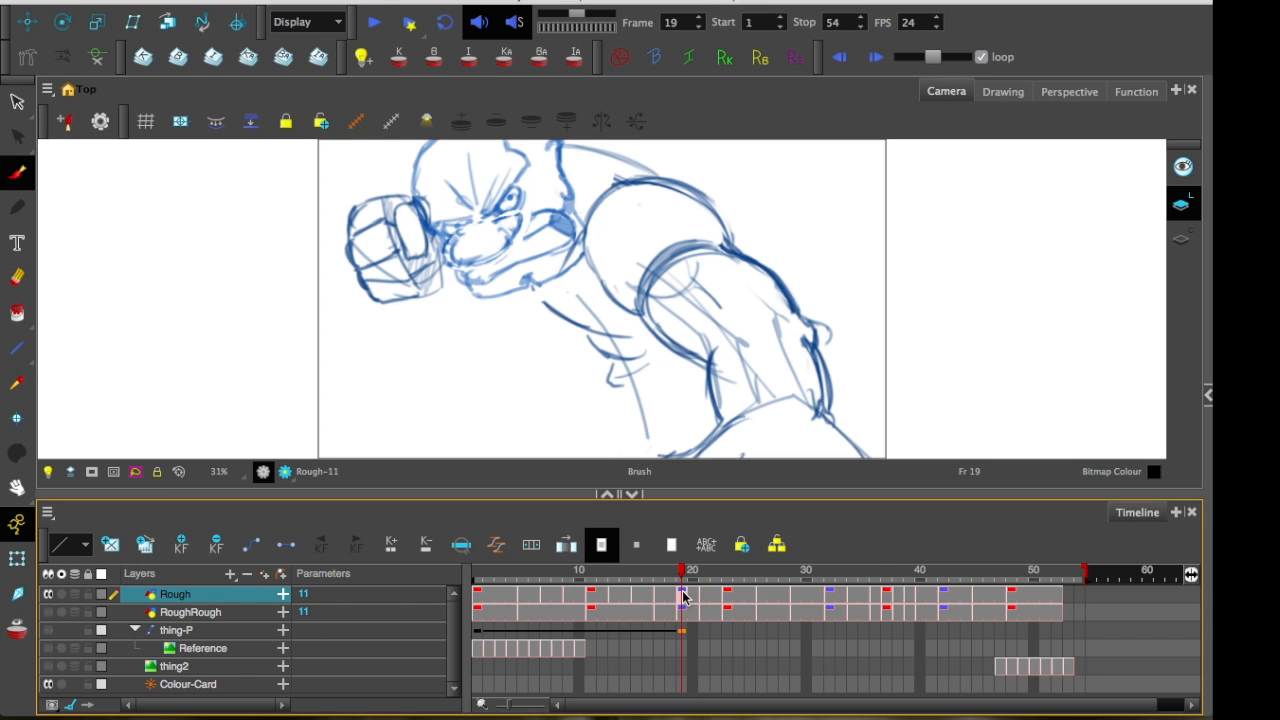
drag(614, 596, 657, 598)
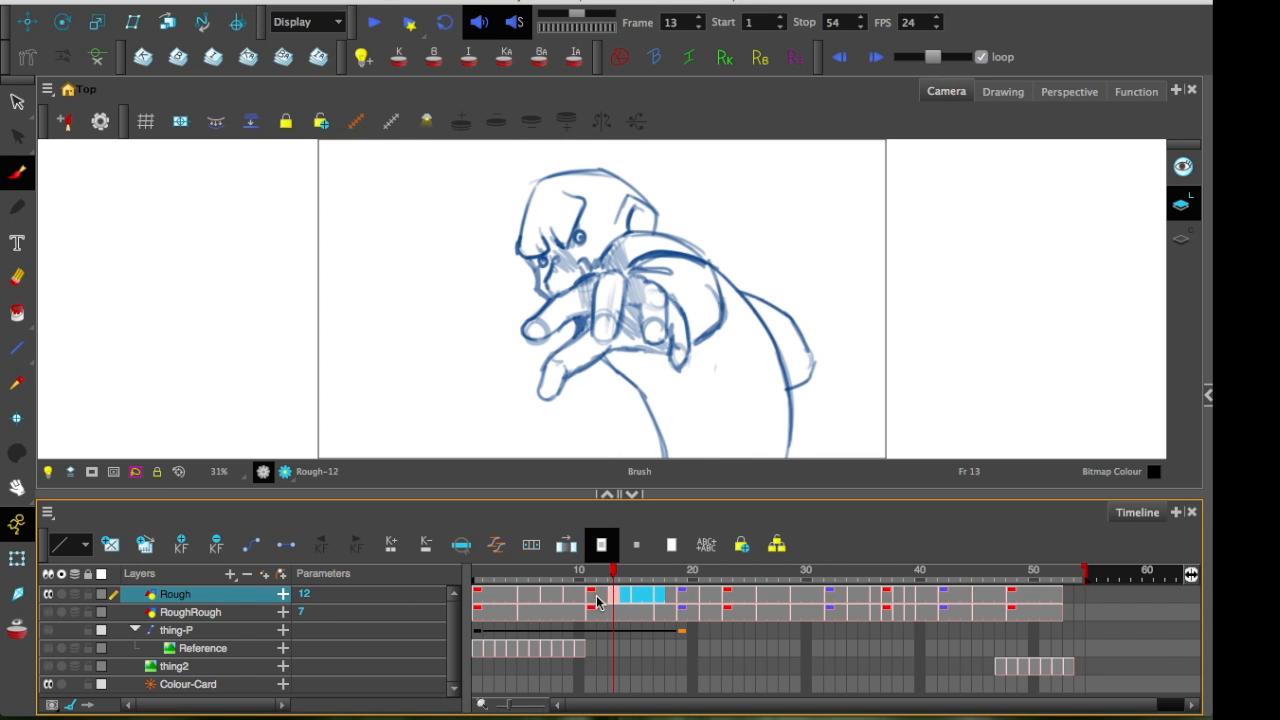
click(593, 598)
click(681, 598)
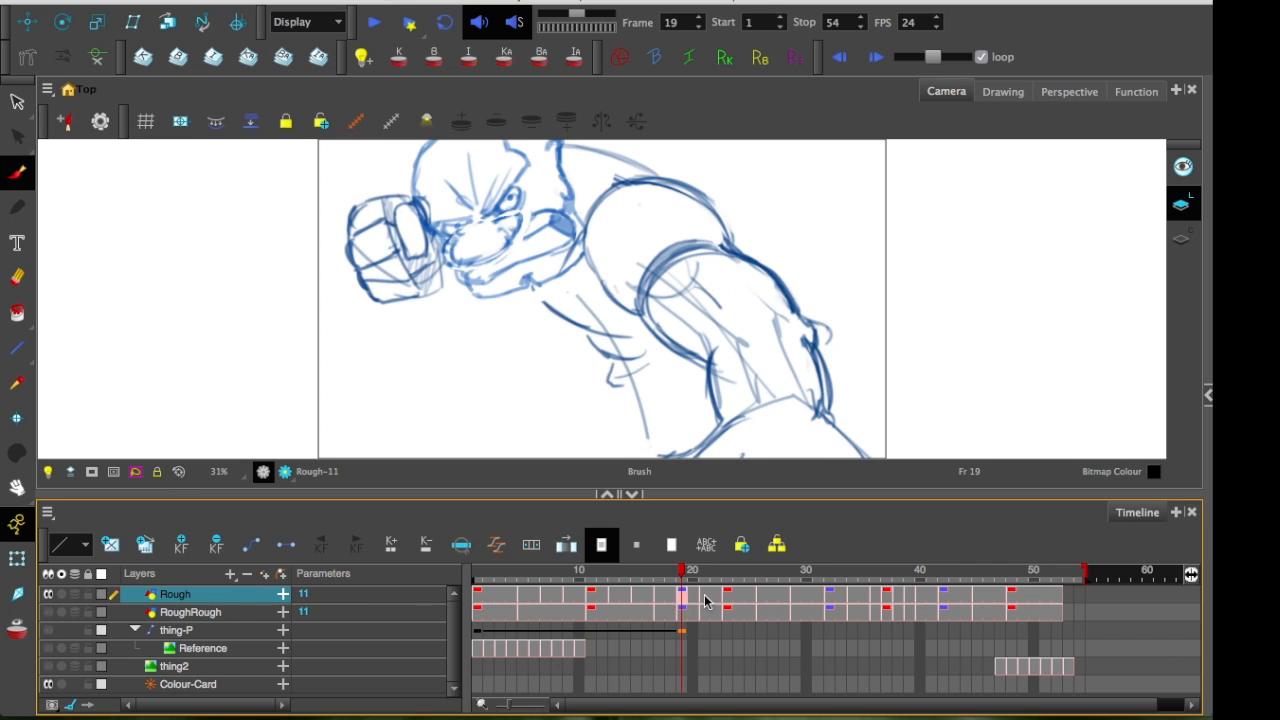
click(705, 598)
Replay the Rough layer's animation from frame 1 several times
mouse_move(673, 574)
mouse_down()
mouse_move(592, 597)
mouse_move(605, 599)
mouse_move(453, 617)
mouse_up()
key(Return)
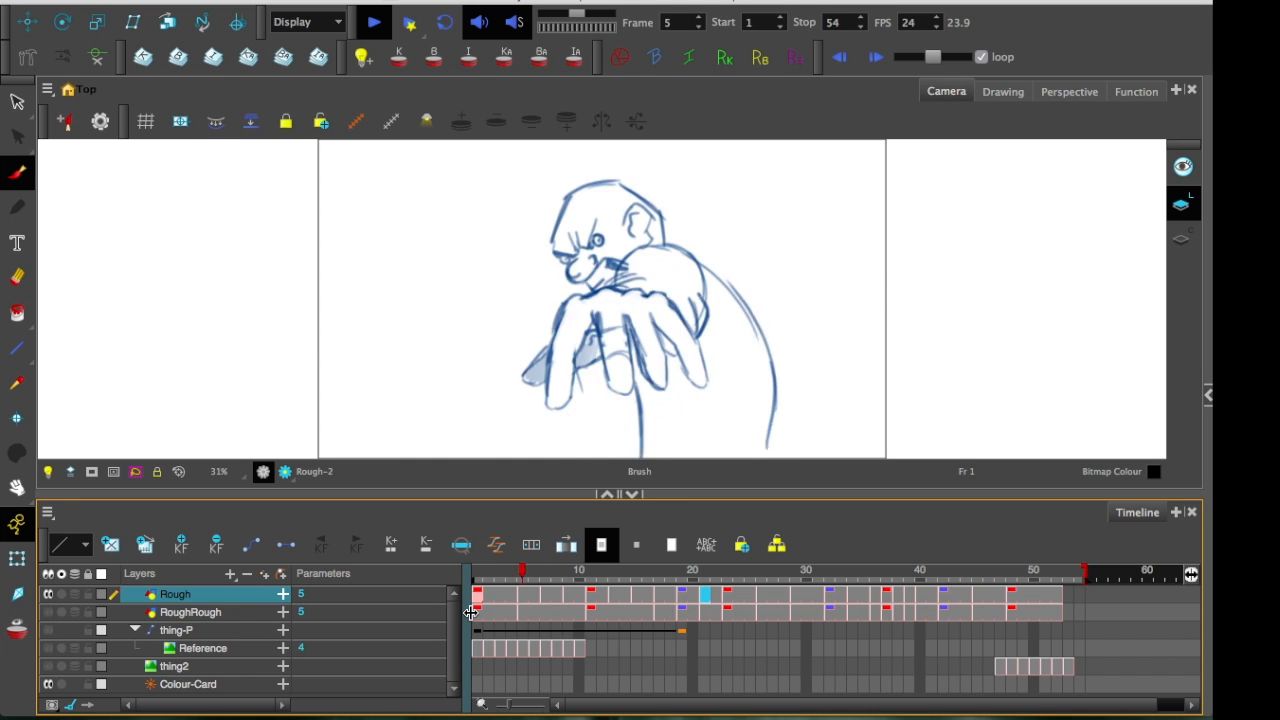
drag(506, 577, 460, 592)
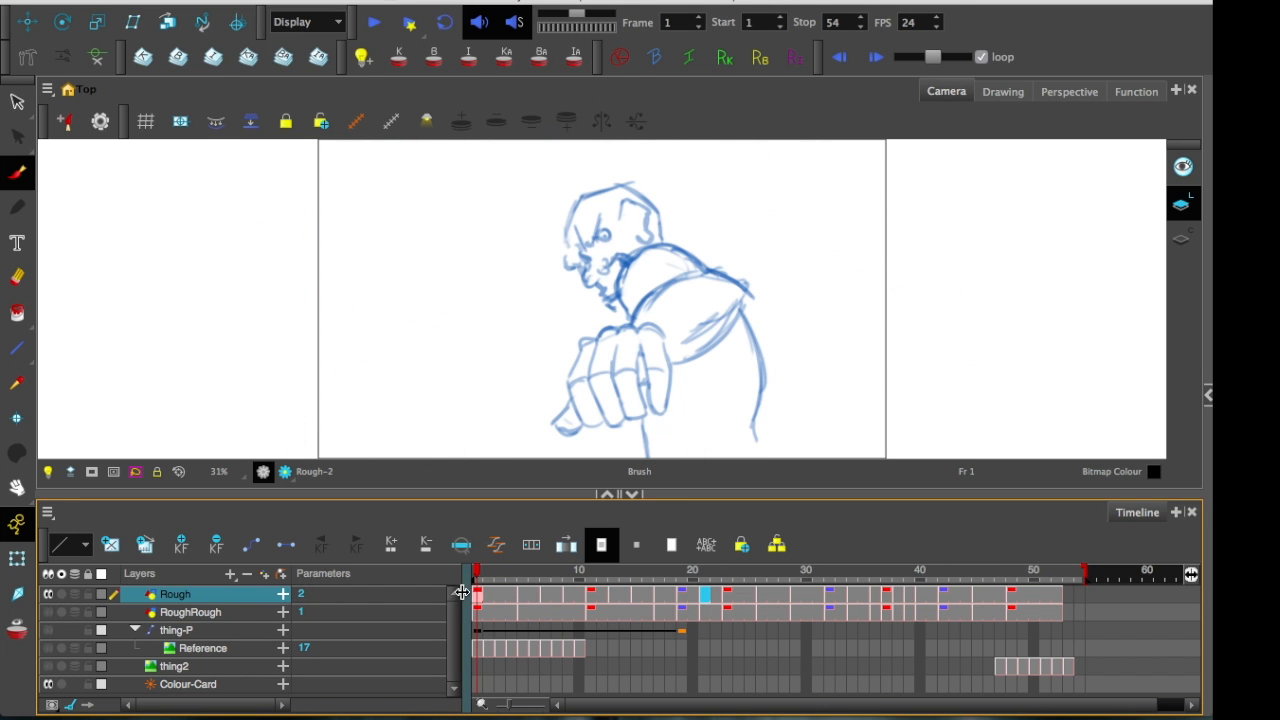
key(Return)
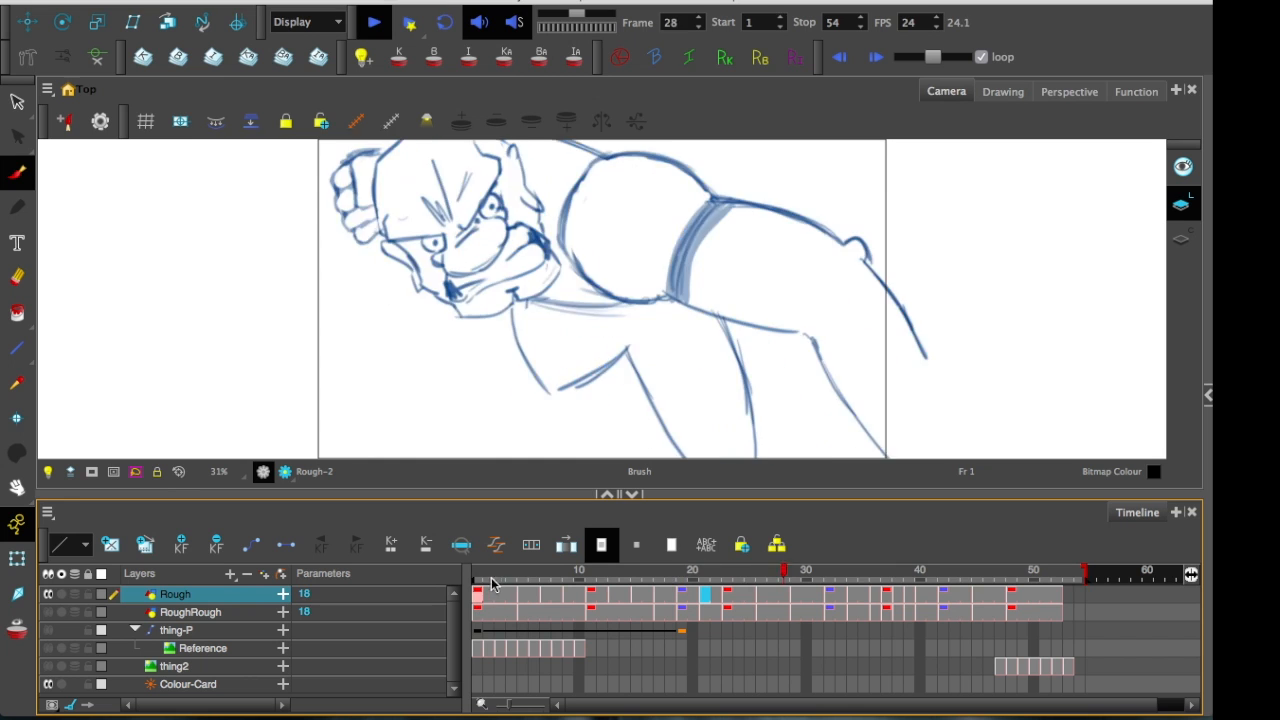
click(498, 577)
key(Return)
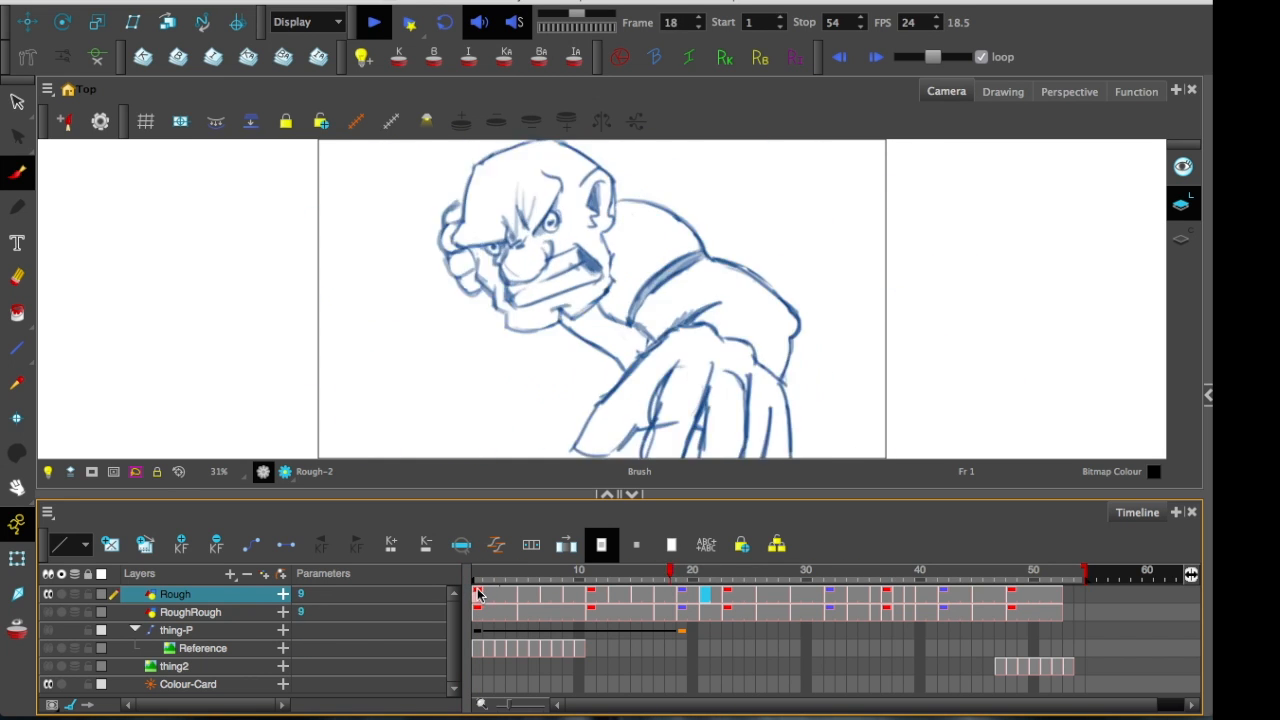
Scrub the Rough layer to the key drawing at frame 23 and review the frames leading up to it
mouse_move(494, 577)
mouse_down()
mouse_move(740, 598)
mouse_move(729, 604)
mouse_up()
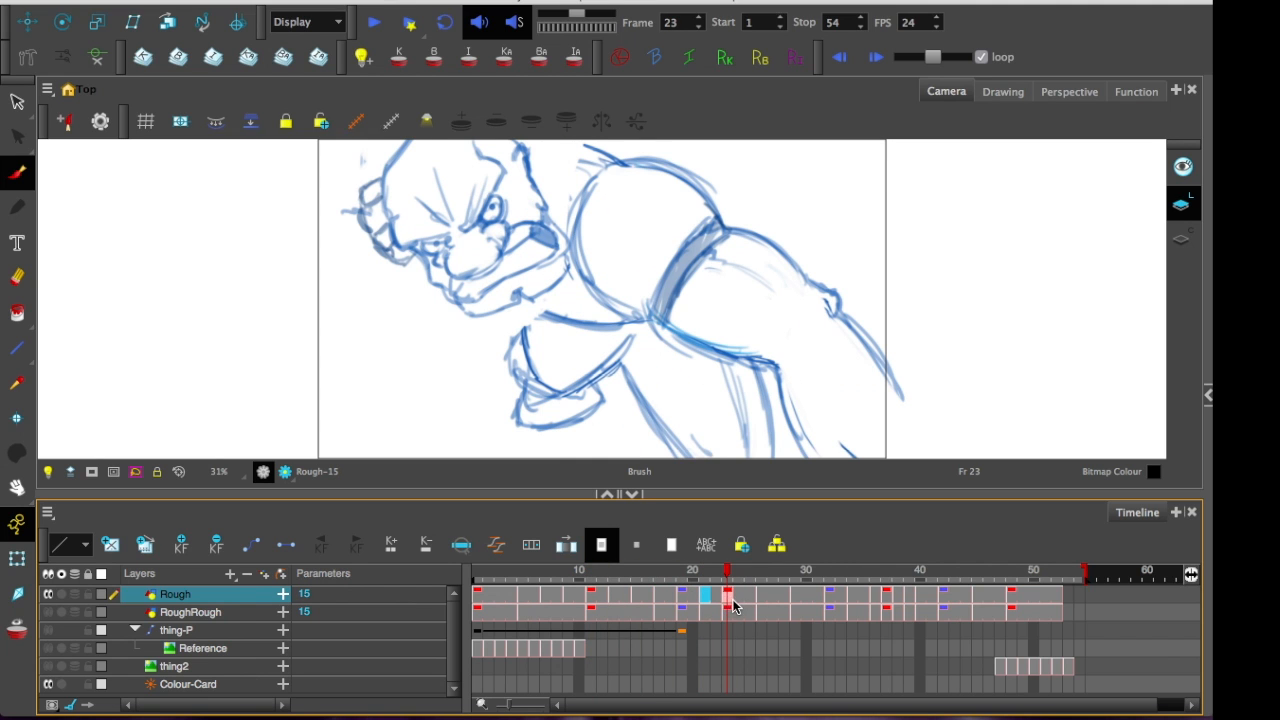
drag(609, 606, 728, 616)
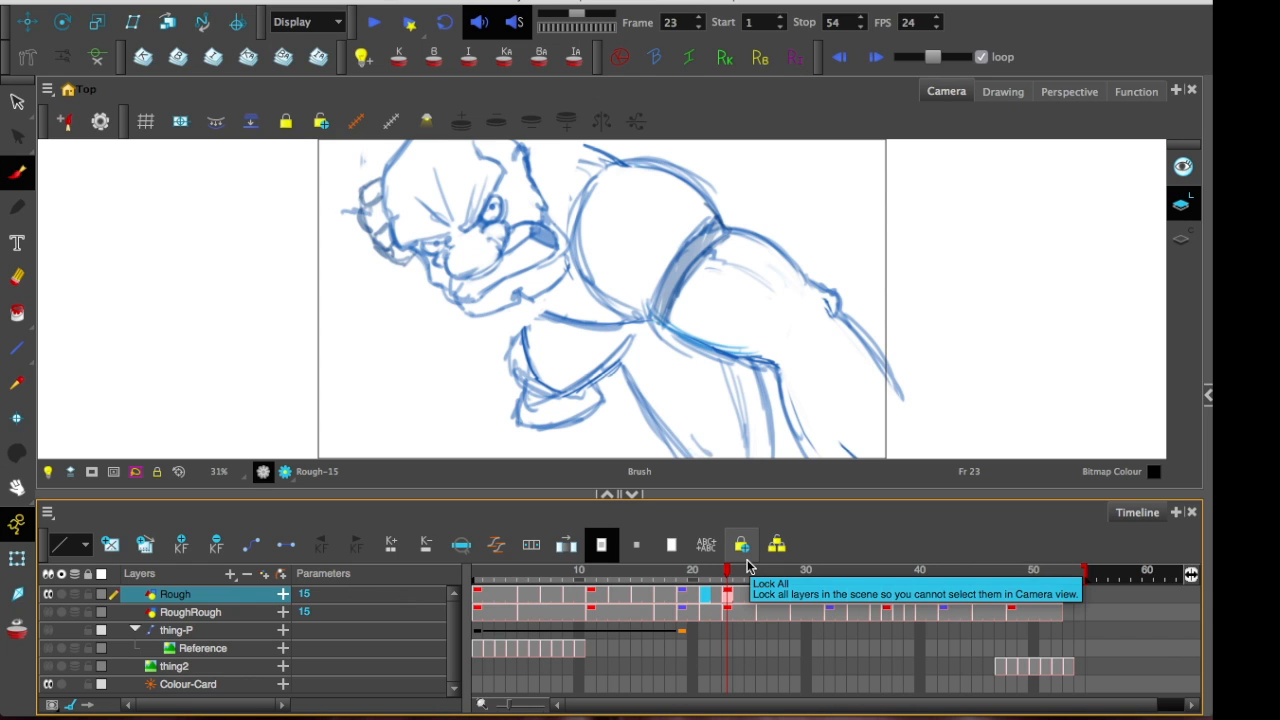
Compare the Rough layer's key drawing at frame 23 with the in-between at frame 22 and the key at frame 11
mouse_move(718, 572)
mouse_down()
mouse_move(692, 600)
mouse_move(628, 622)
mouse_move(725, 615)
mouse_up()
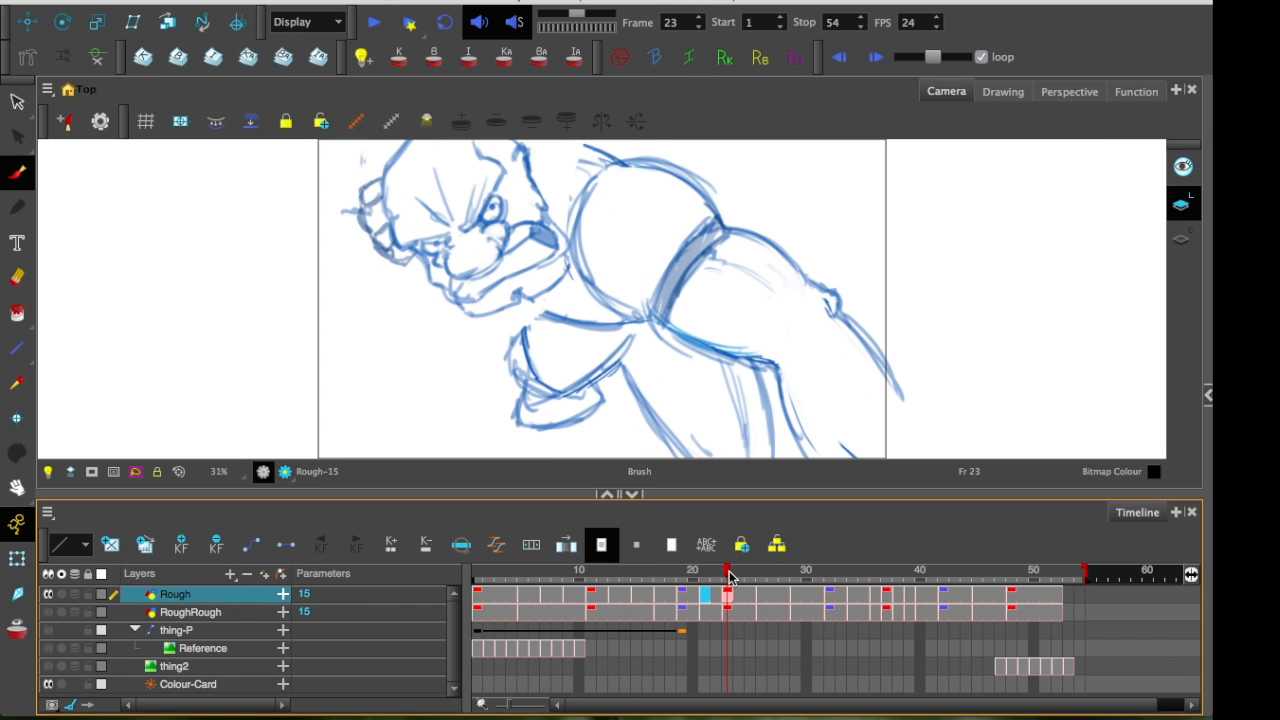
mouse_move(731, 577)
mouse_down()
mouse_move(885, 599)
mouse_move(877, 590)
mouse_move(904, 579)
mouse_move(981, 582)
mouse_move(731, 617)
mouse_up()
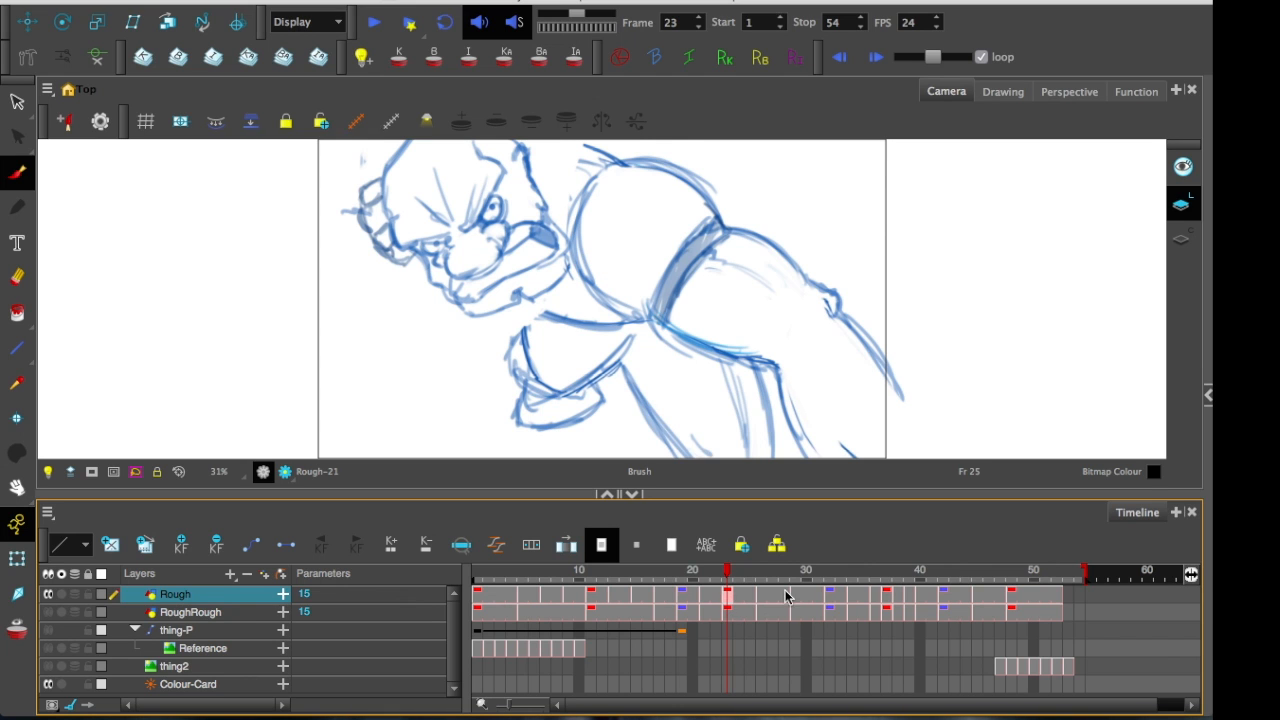
click(831, 599)
mouse_move(727, 577)
mouse_down()
mouse_move(766, 604)
mouse_move(818, 614)
mouse_move(730, 620)
mouse_up()
mouse_move(727, 572)
mouse_down()
mouse_move(691, 572)
mouse_move(715, 570)
mouse_up()
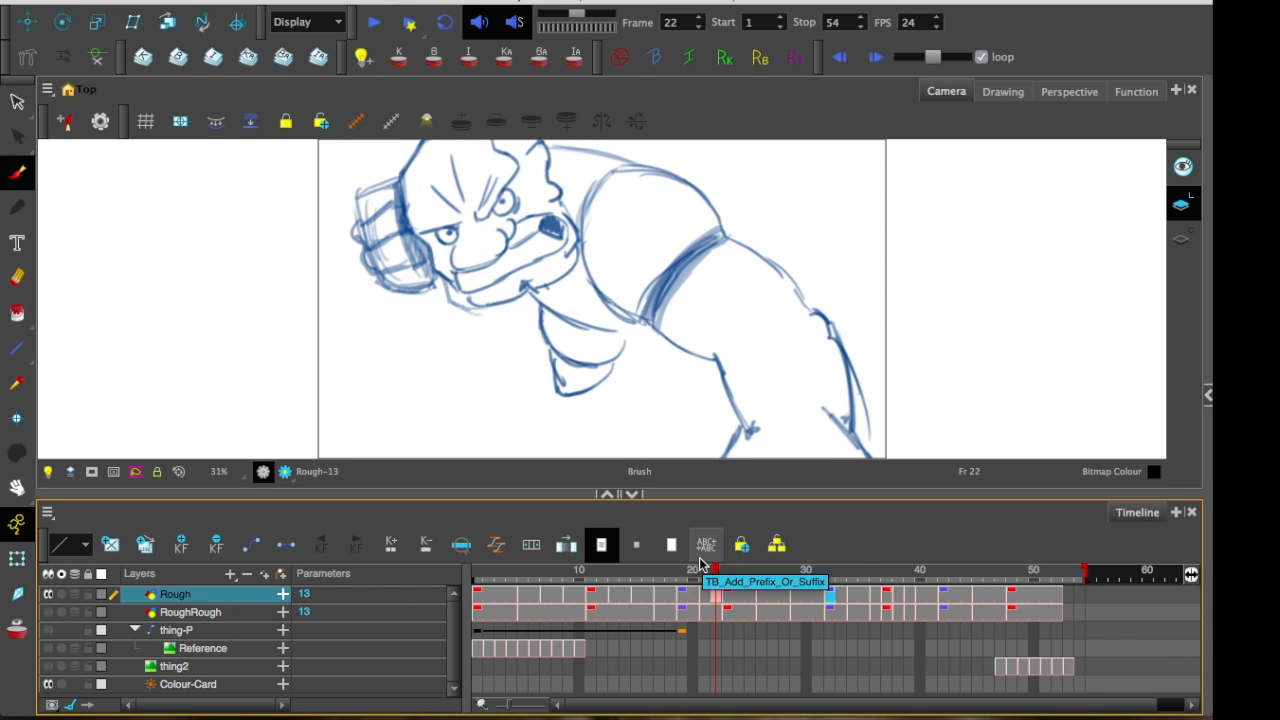
mouse_move(700, 567)
mouse_down()
mouse_move(486, 590)
mouse_move(587, 592)
mouse_up()
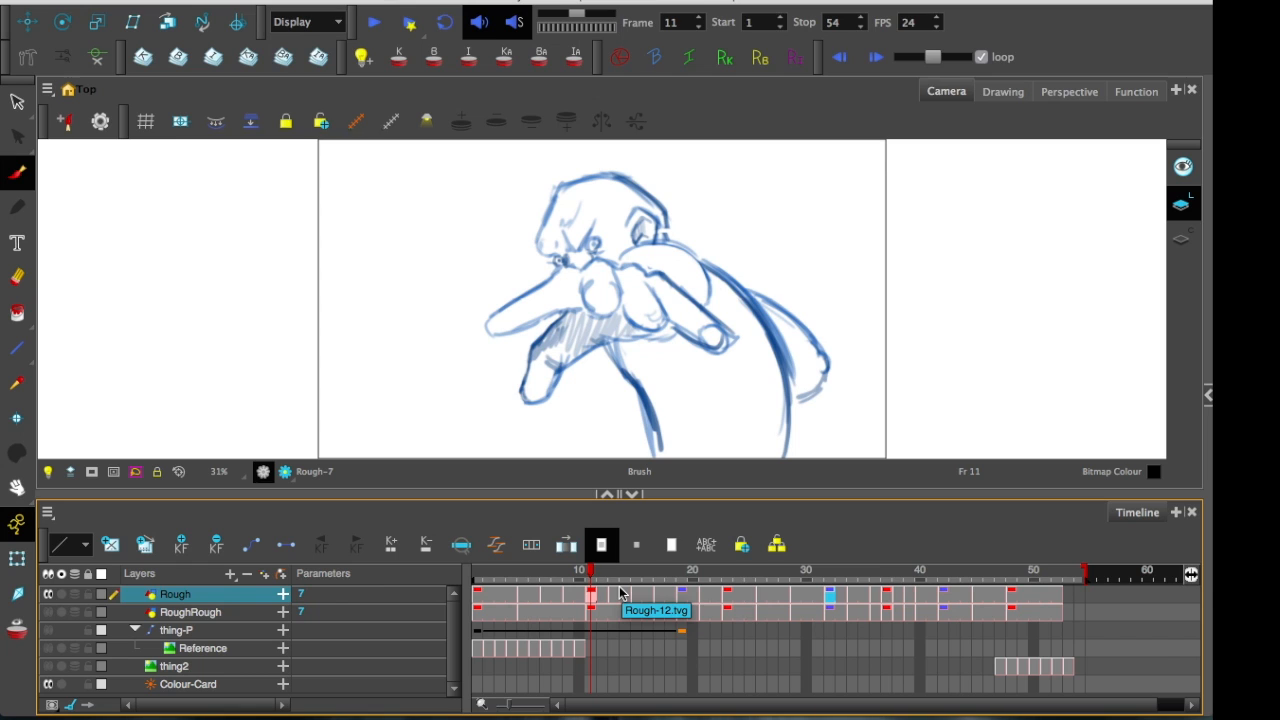
Examine the Rough layer's breakdown drawing at frame 32 and scrub through the punch drawings up to frame 39
click(829, 594)
click(829, 611)
click(829, 594)
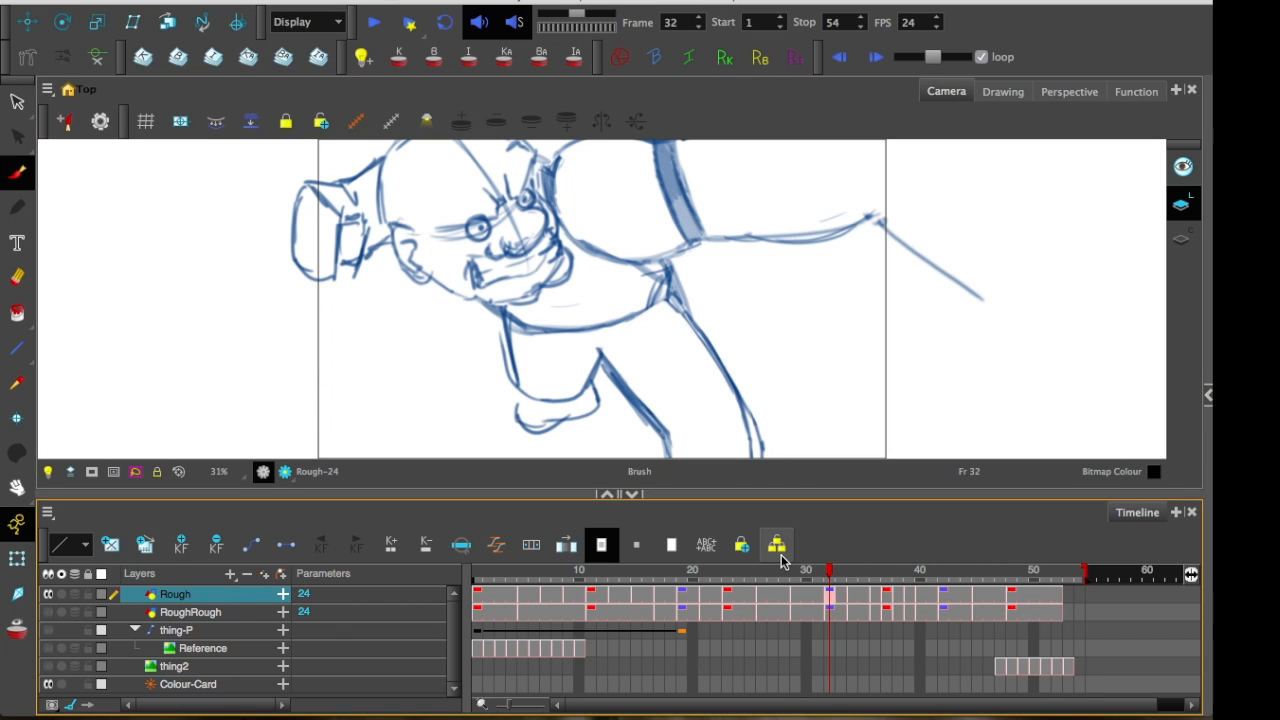
mouse_move(830, 570)
mouse_down()
mouse_move(953, 608)
mouse_move(851, 610)
mouse_up()
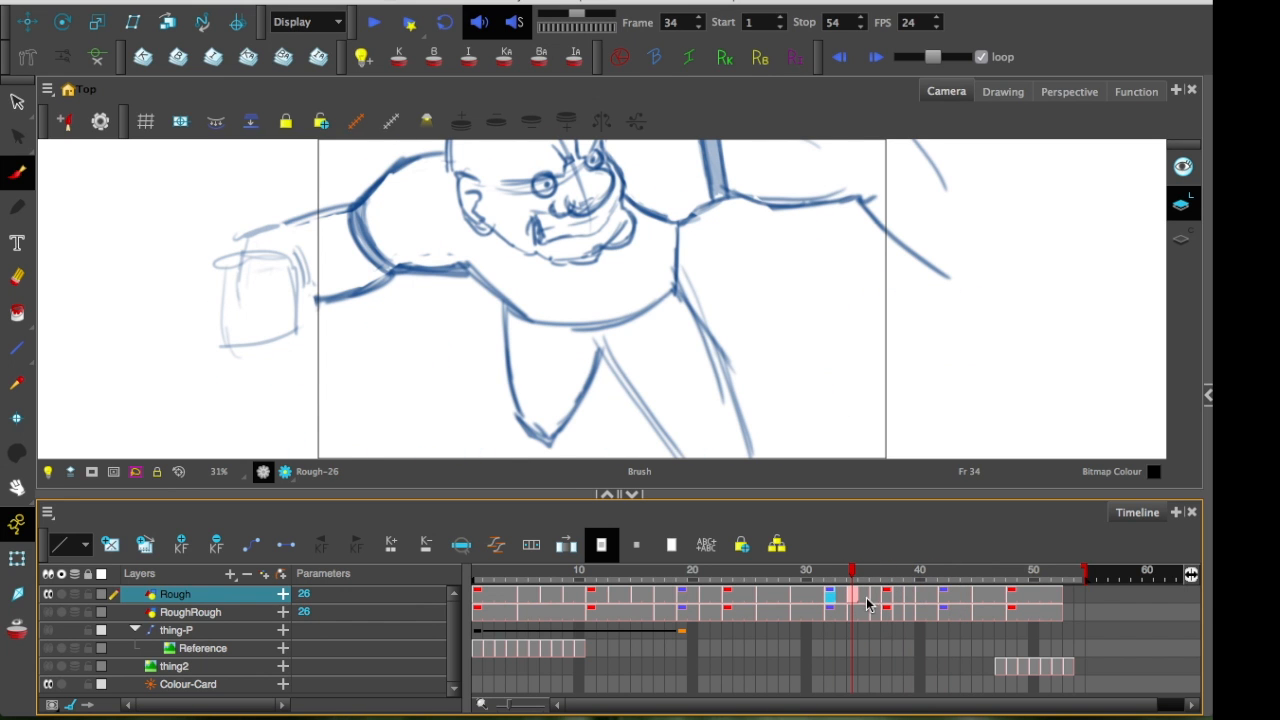
drag(874, 603, 897, 624)
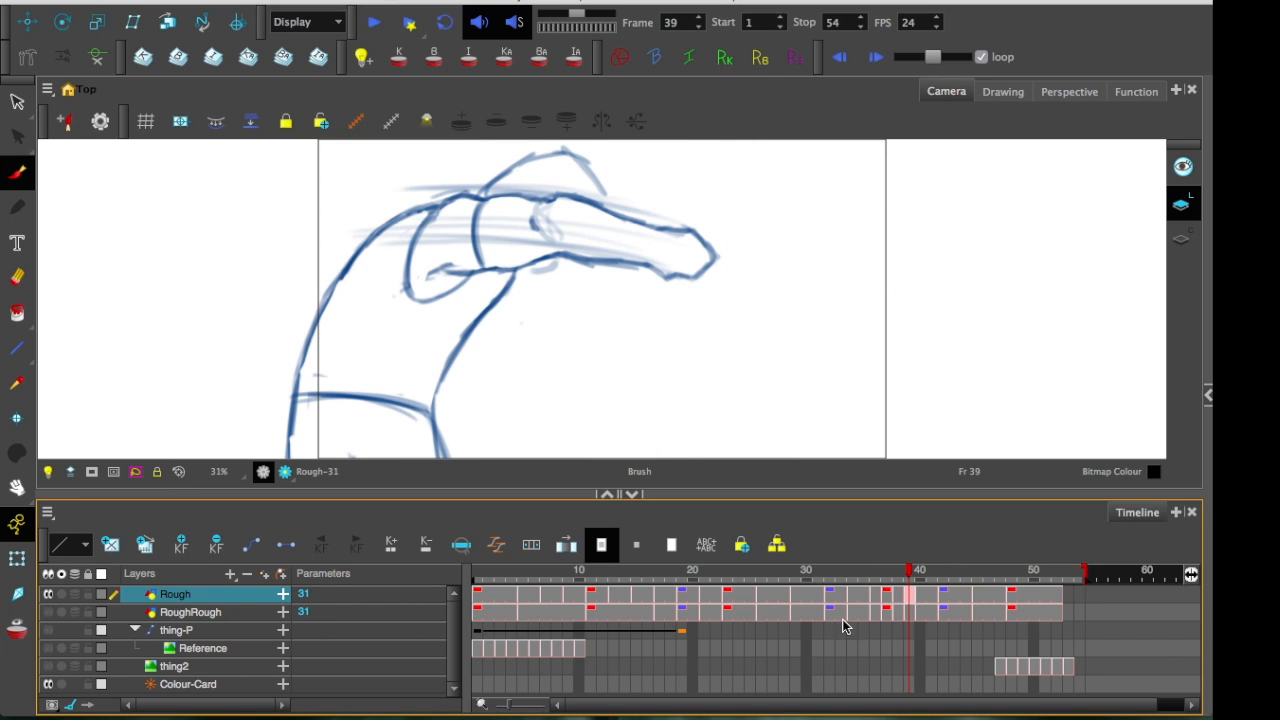
Review the follow-through drawings from frame 40 past the breakdown at frame 42 to frame 47
click(830, 610)
click(921, 610)
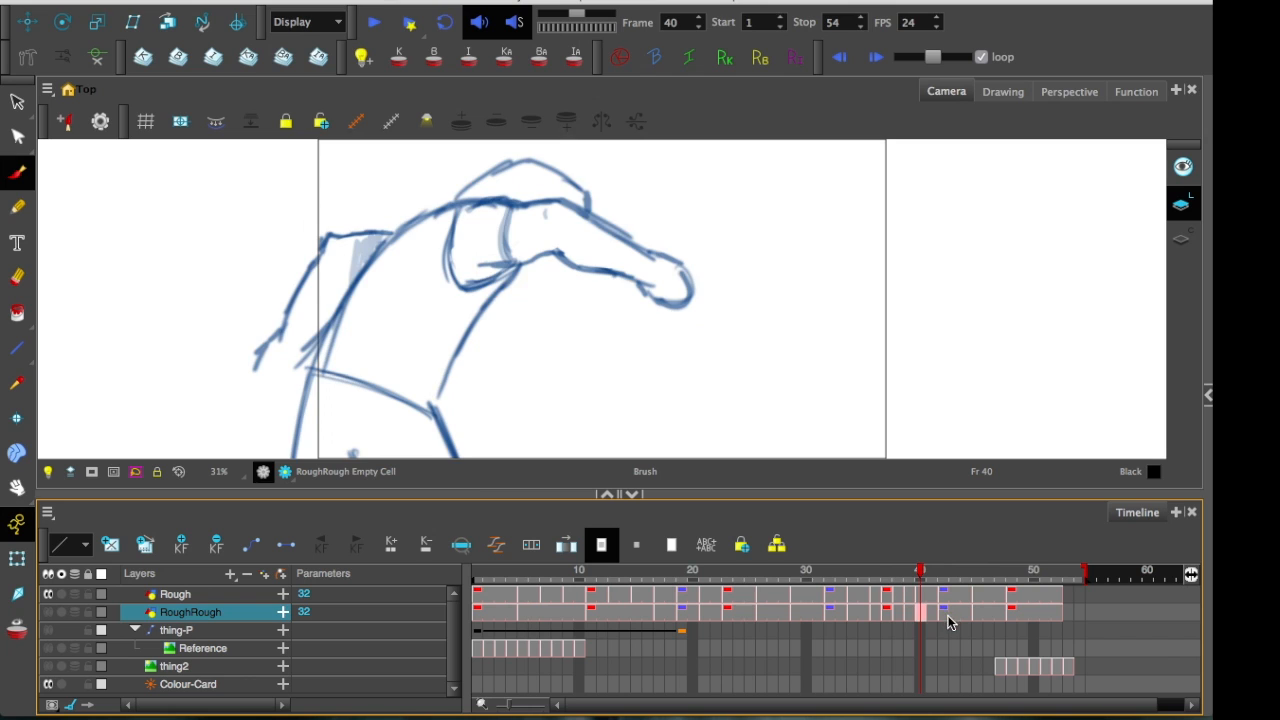
click(944, 614)
mouse_move(942, 571)
mouse_down()
mouse_move(975, 612)
mouse_move(1056, 616)
mouse_move(998, 614)
mouse_up()
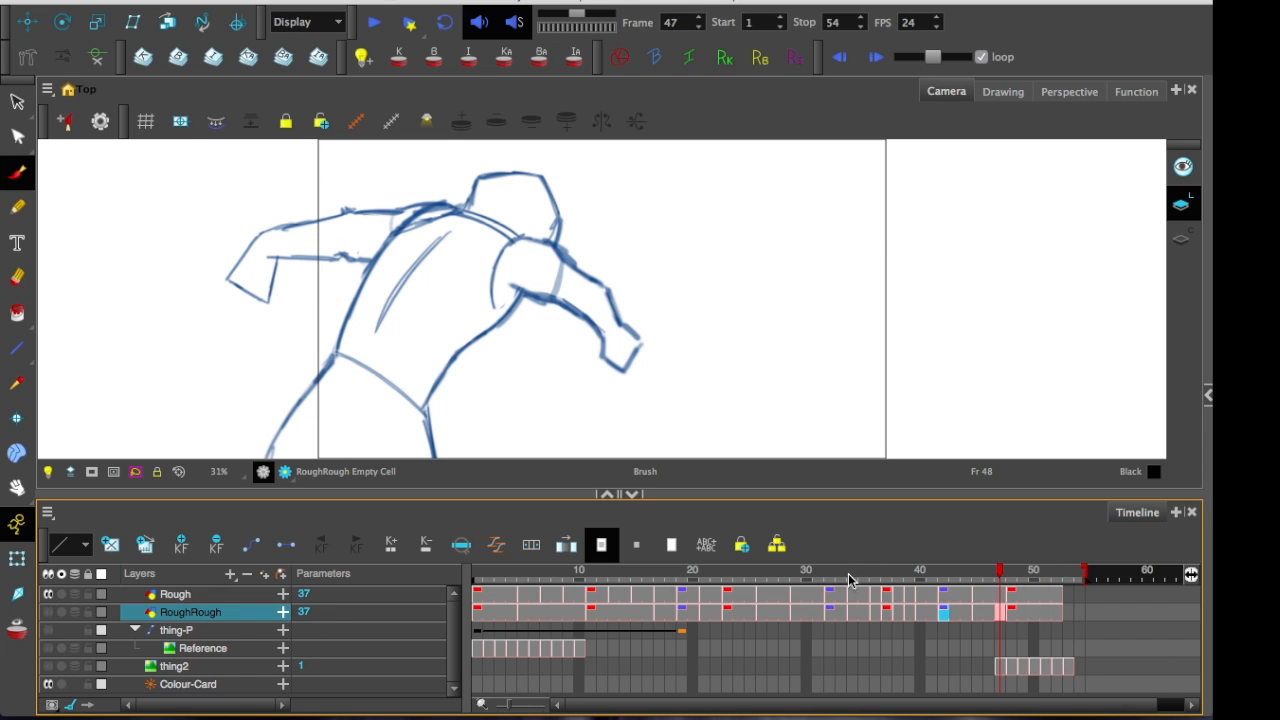
Play the punch animation from frame 34 and again from the breakdown at frame 32
mouse_move(855, 572)
mouse_down()
mouse_move(903, 591)
mouse_move(837, 591)
mouse_up()
key(shift+Return)
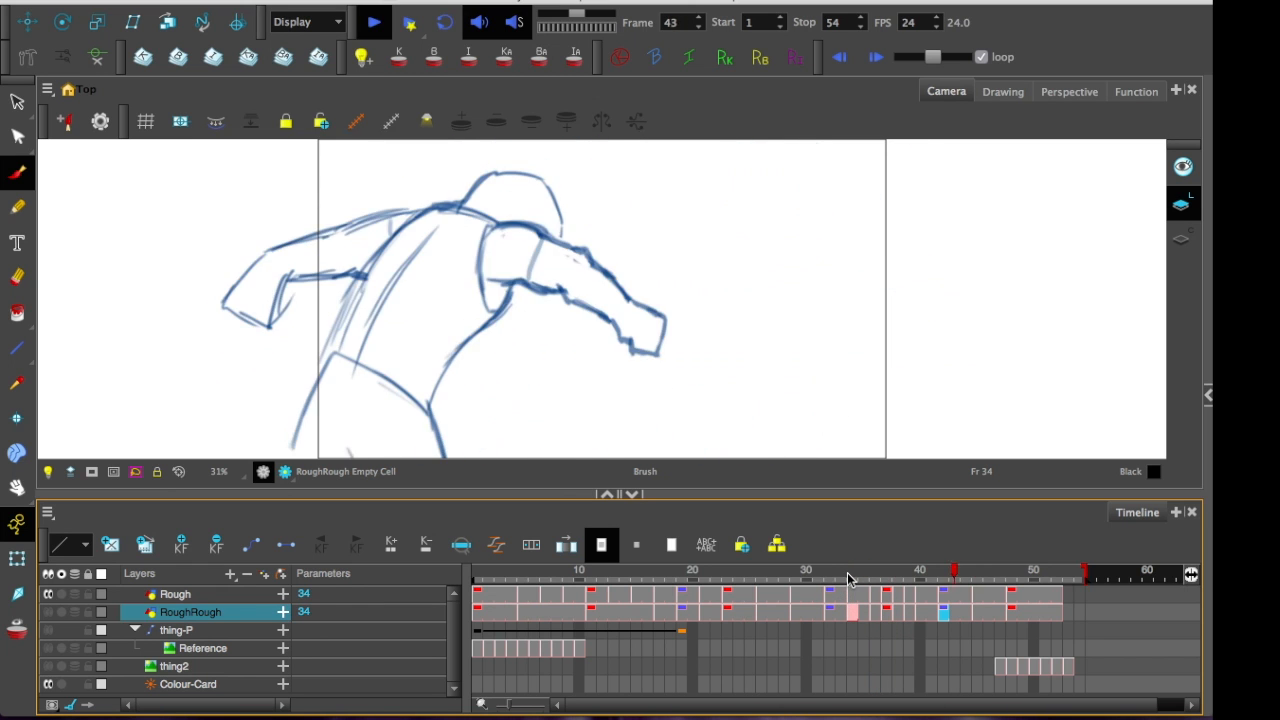
click(845, 574)
drag(857, 585, 831, 580)
key(shift+Return)
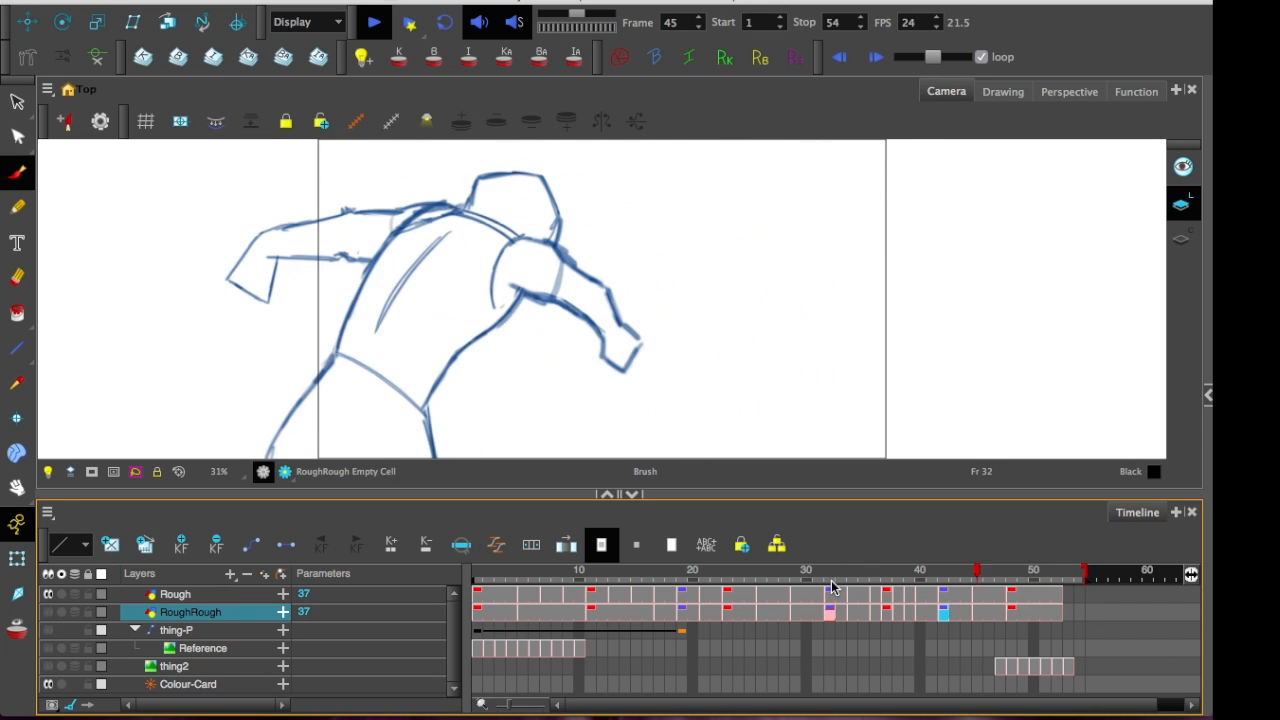
click(834, 576)
Scrub from frame 32 to the extended punch at frame 38, return to frame 36 and continue to frame 50
drag(834, 578, 903, 598)
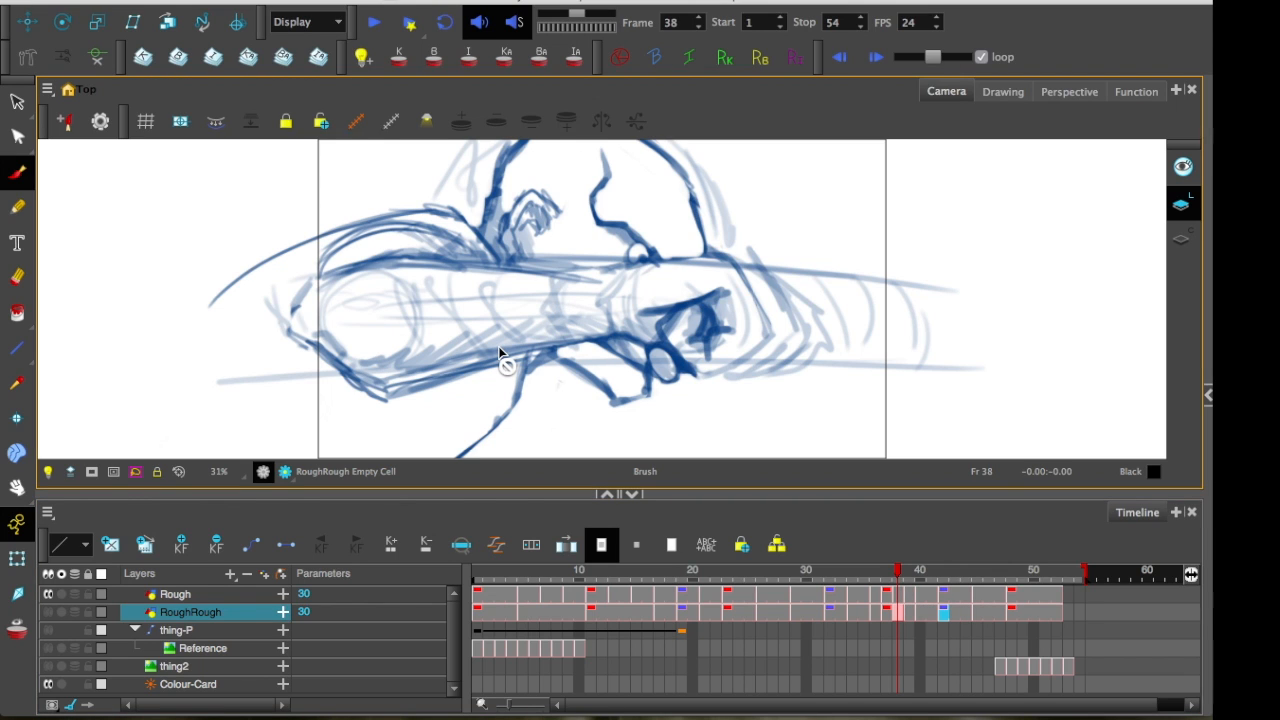
click(908, 573)
click(875, 573)
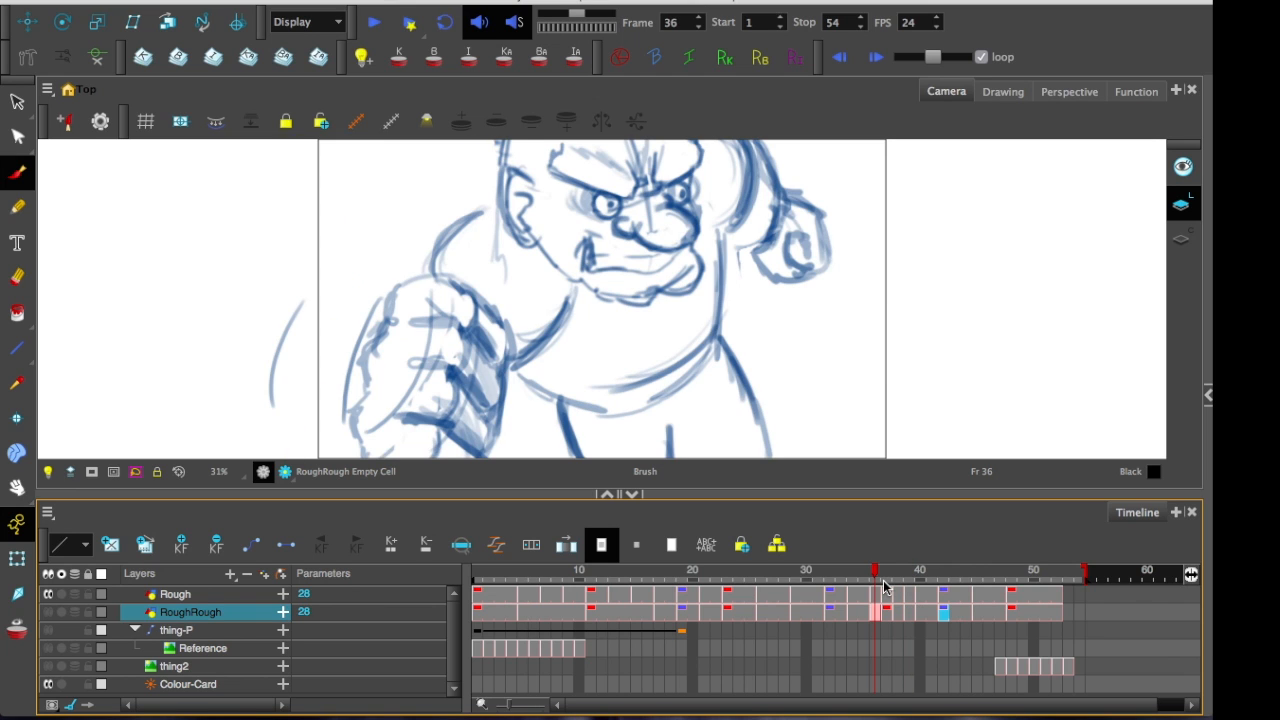
mouse_move(875, 573)
mouse_down()
mouse_move(900, 574)
mouse_move(899, 597)
mouse_move(1033, 593)
mouse_up()
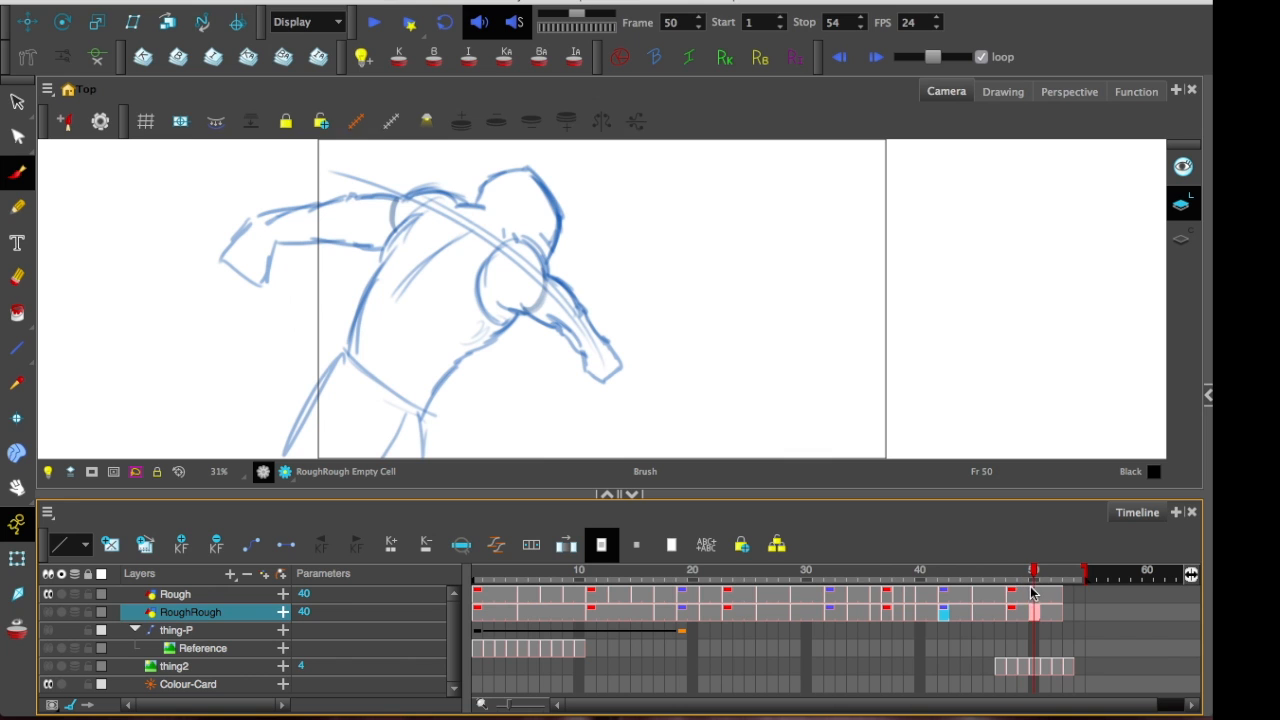
Compare the key drawing at frame 23 with the drawing at frame 10 by scrubbing between them
click(727, 602)
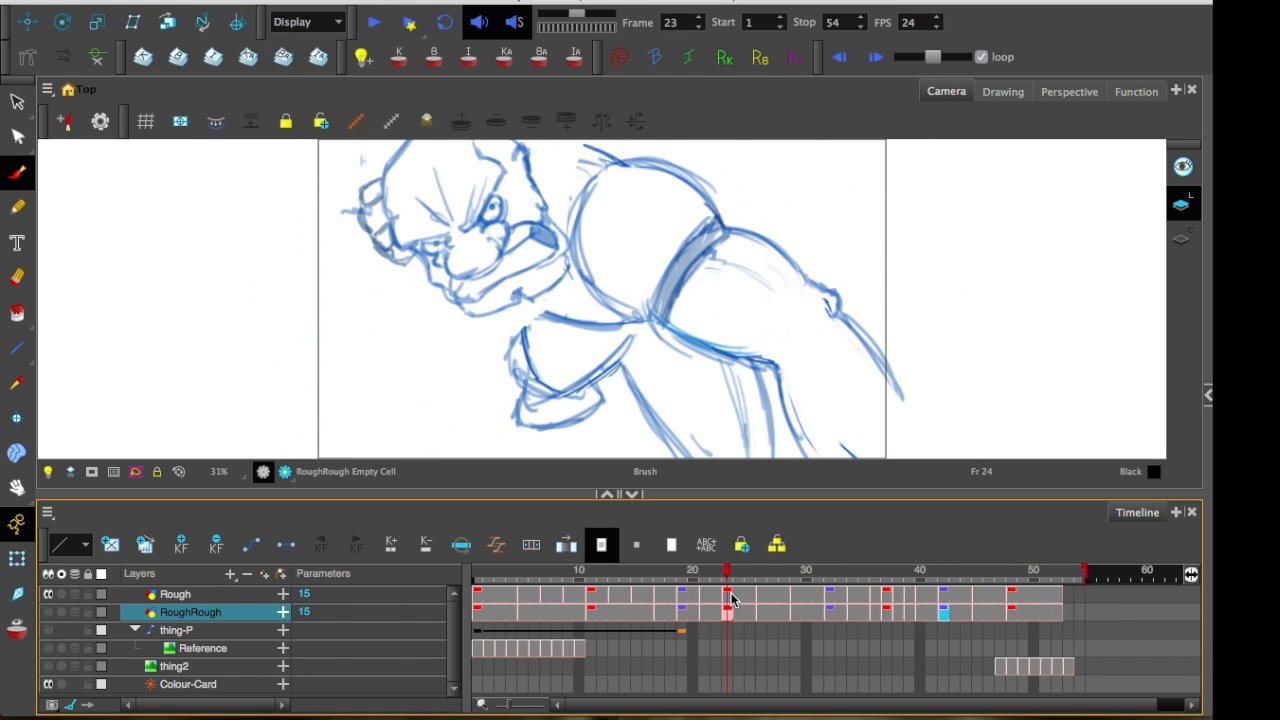
click(579, 611)
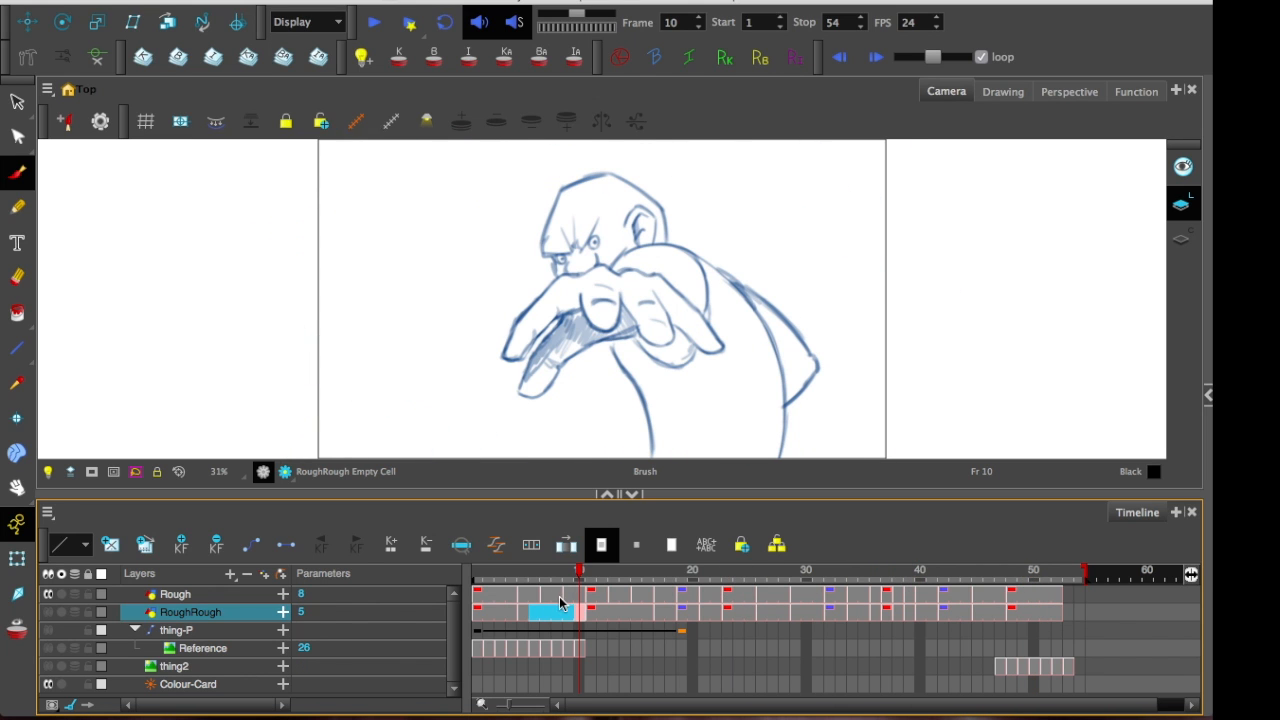
drag(580, 640, 731, 639)
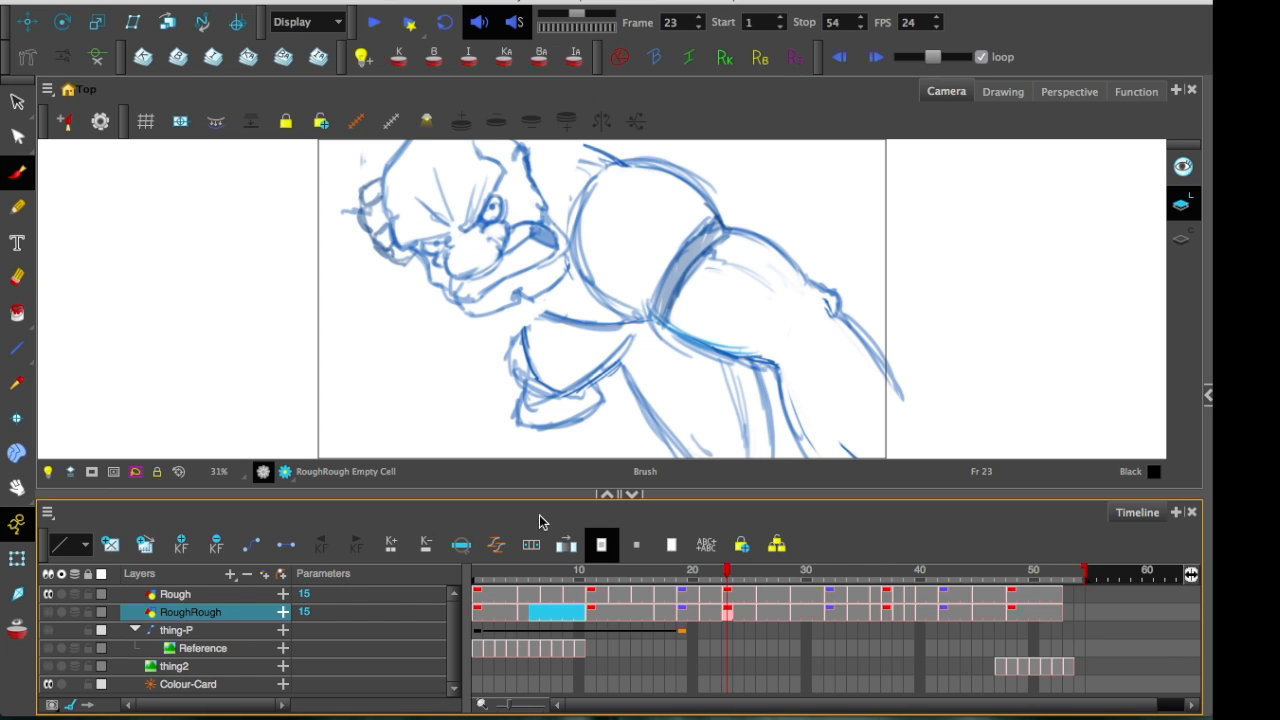
Inspect the Rough in-between at frame 21 and the frames after it, and play the animation from frame 1
click(700, 598)
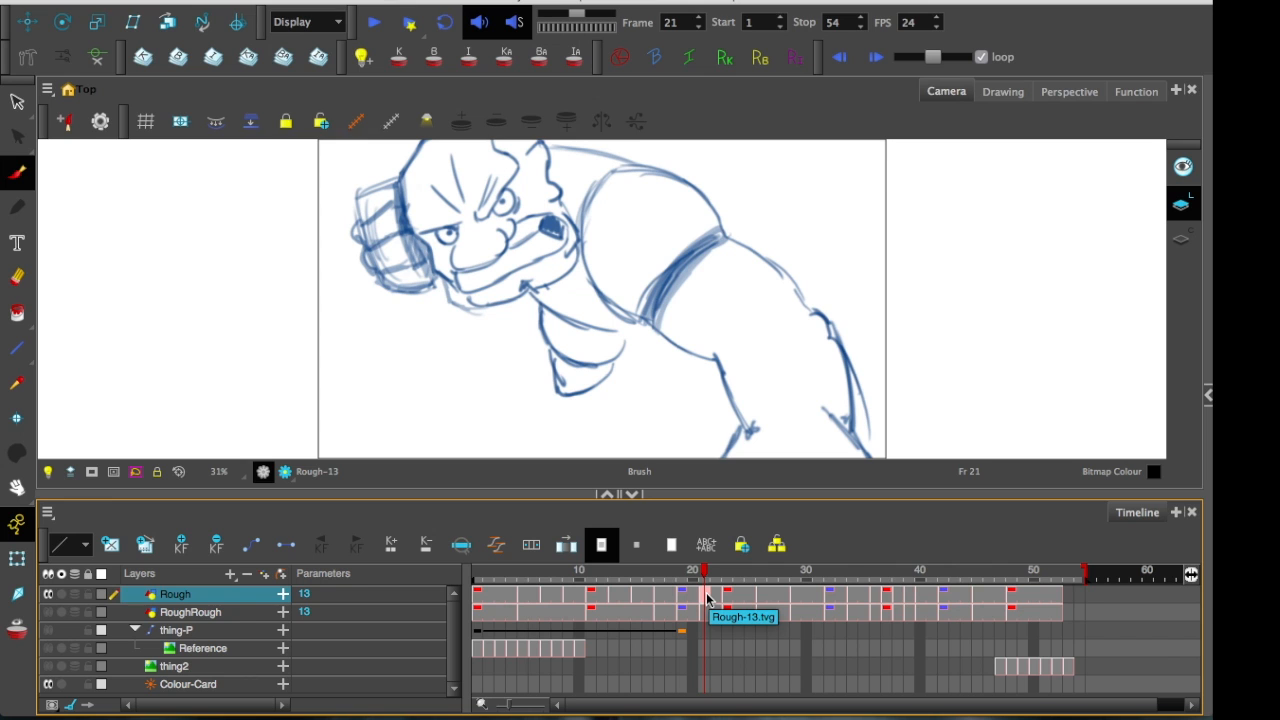
mouse_move(700, 572)
mouse_down()
mouse_move(690, 588)
mouse_move(657, 592)
mouse_move(686, 596)
mouse_move(670, 582)
mouse_move(532, 614)
mouse_move(512, 606)
mouse_move(796, 640)
mouse_up()
mouse_move(796, 580)
mouse_down()
mouse_move(683, 590)
mouse_move(856, 593)
mouse_move(1002, 620)
mouse_move(474, 620)
mouse_up()
key(Return)
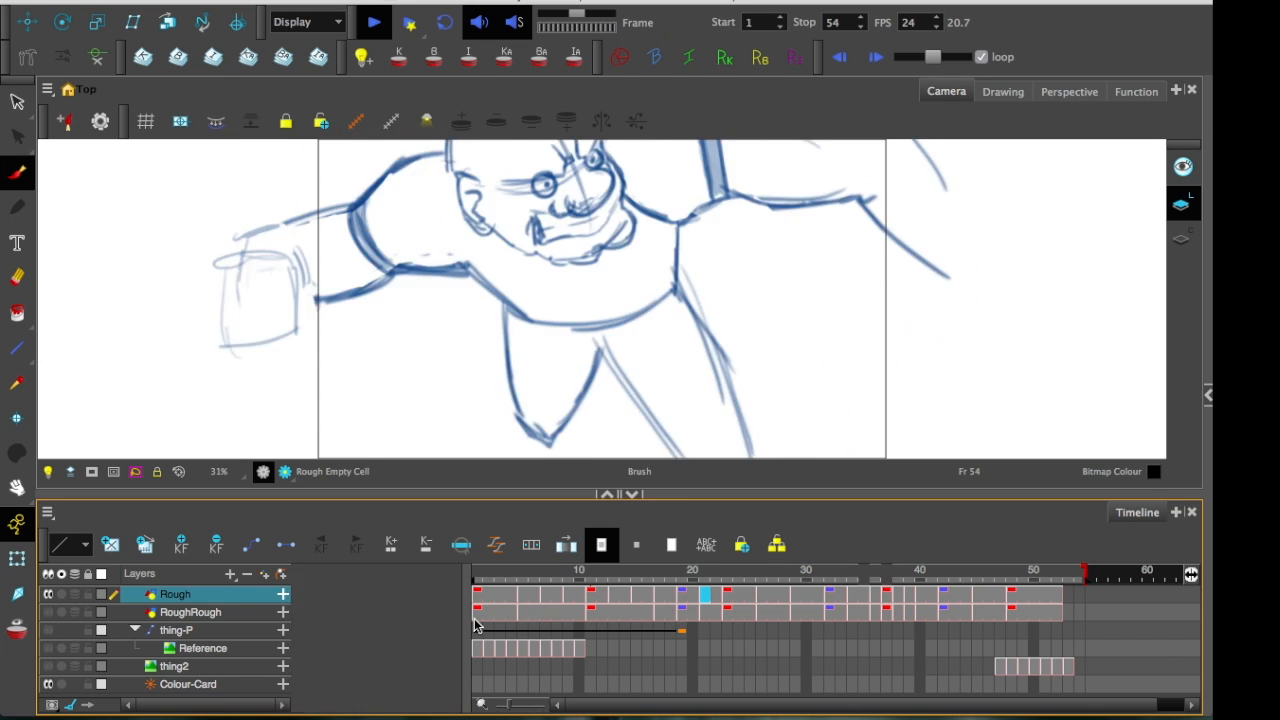
Review the Rough drawings from frame 12 to the breakdown at frame 32, and play the animation with looping on
click(588, 570)
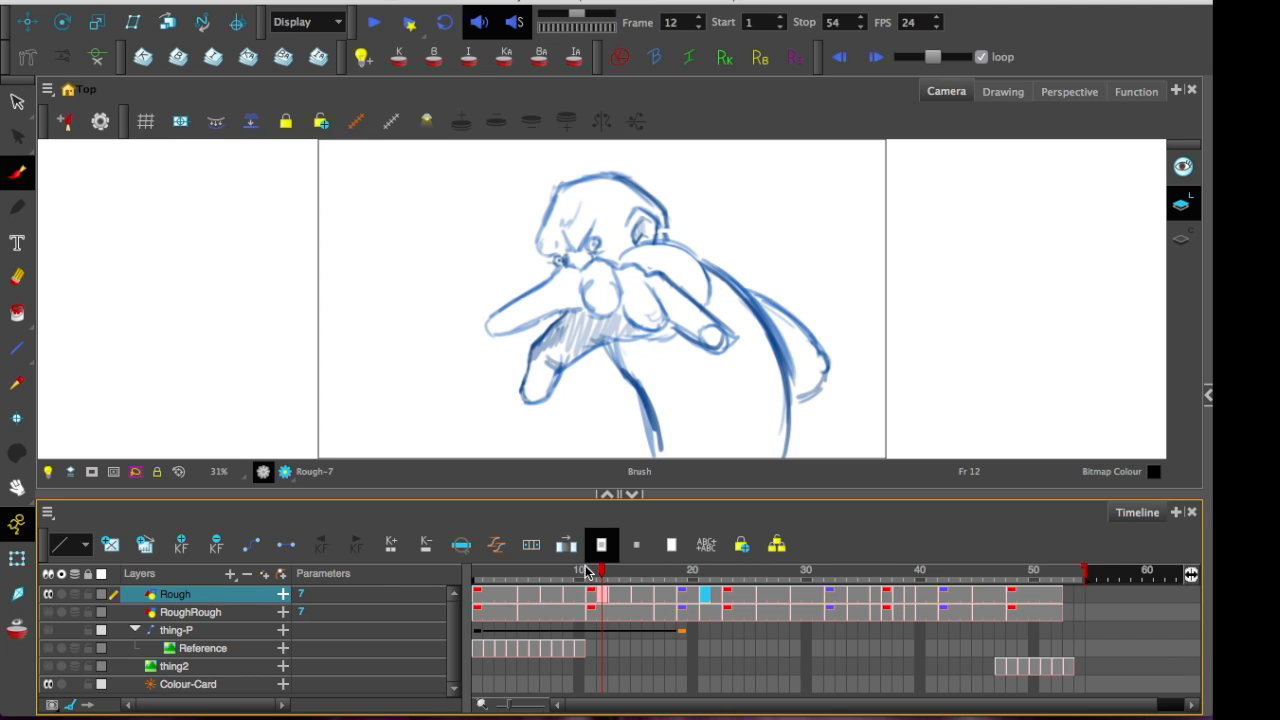
drag(600, 574, 807, 596)
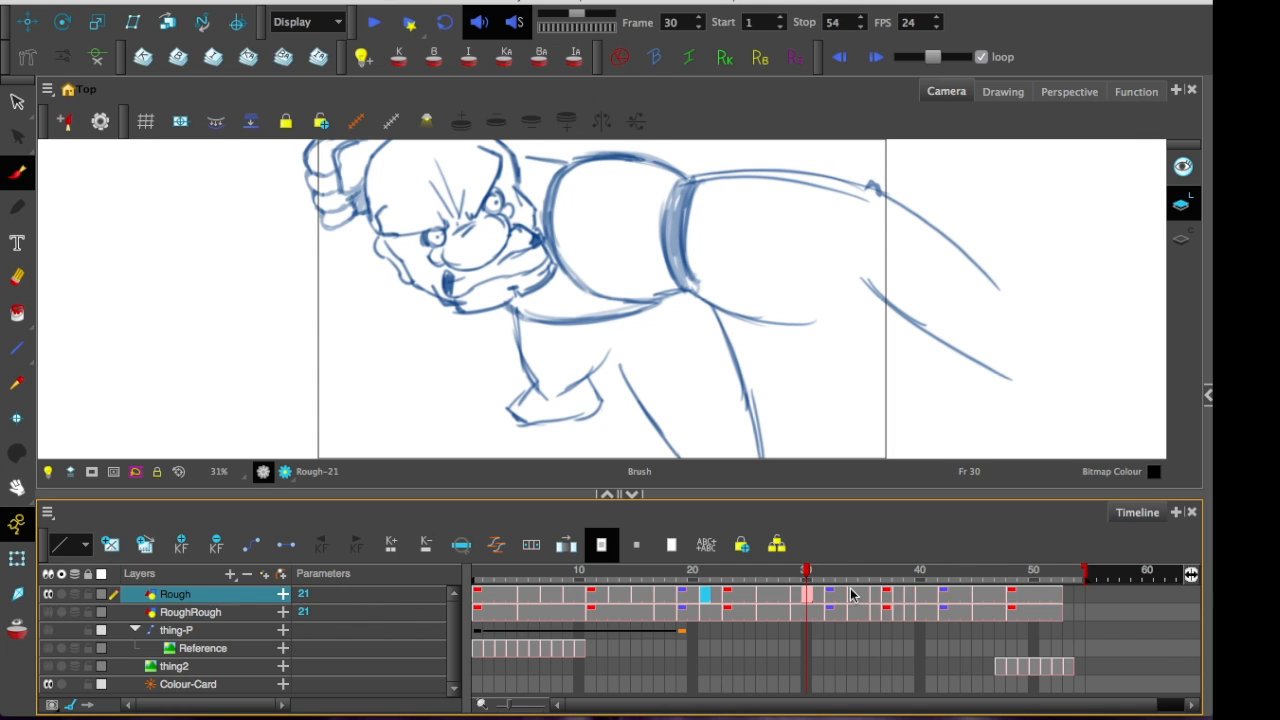
click(829, 594)
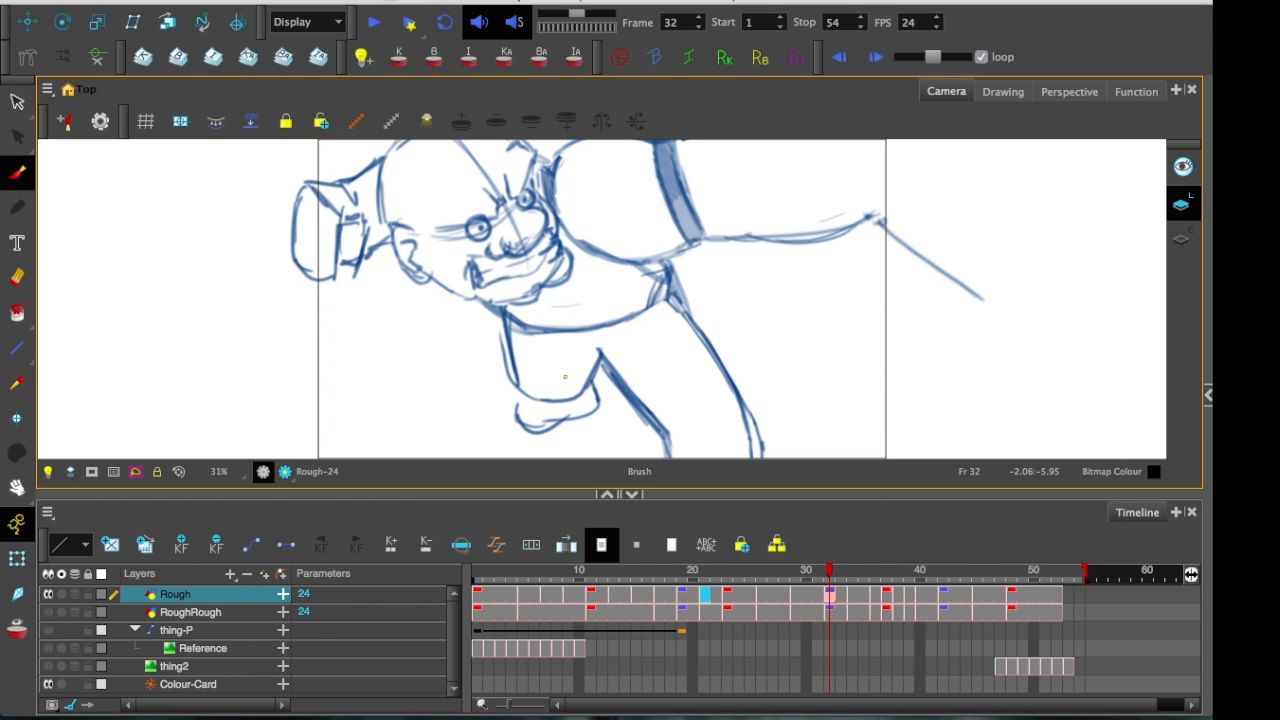
click(375, 23)
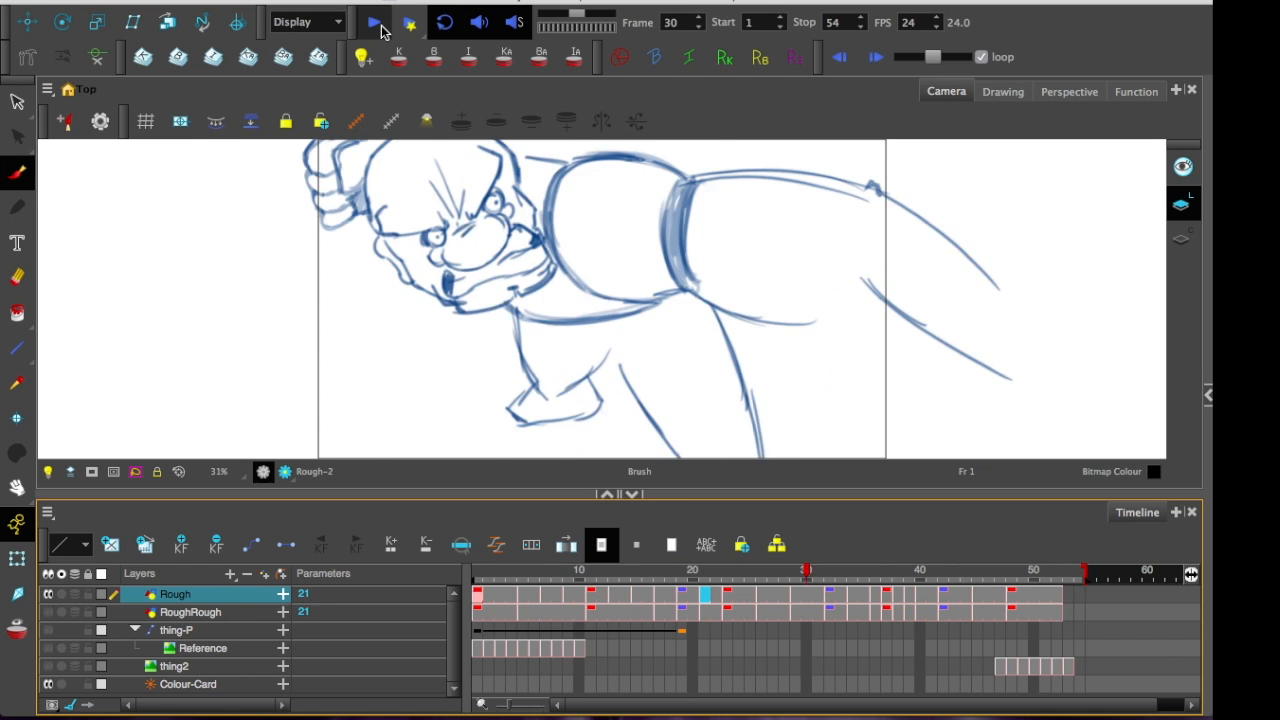